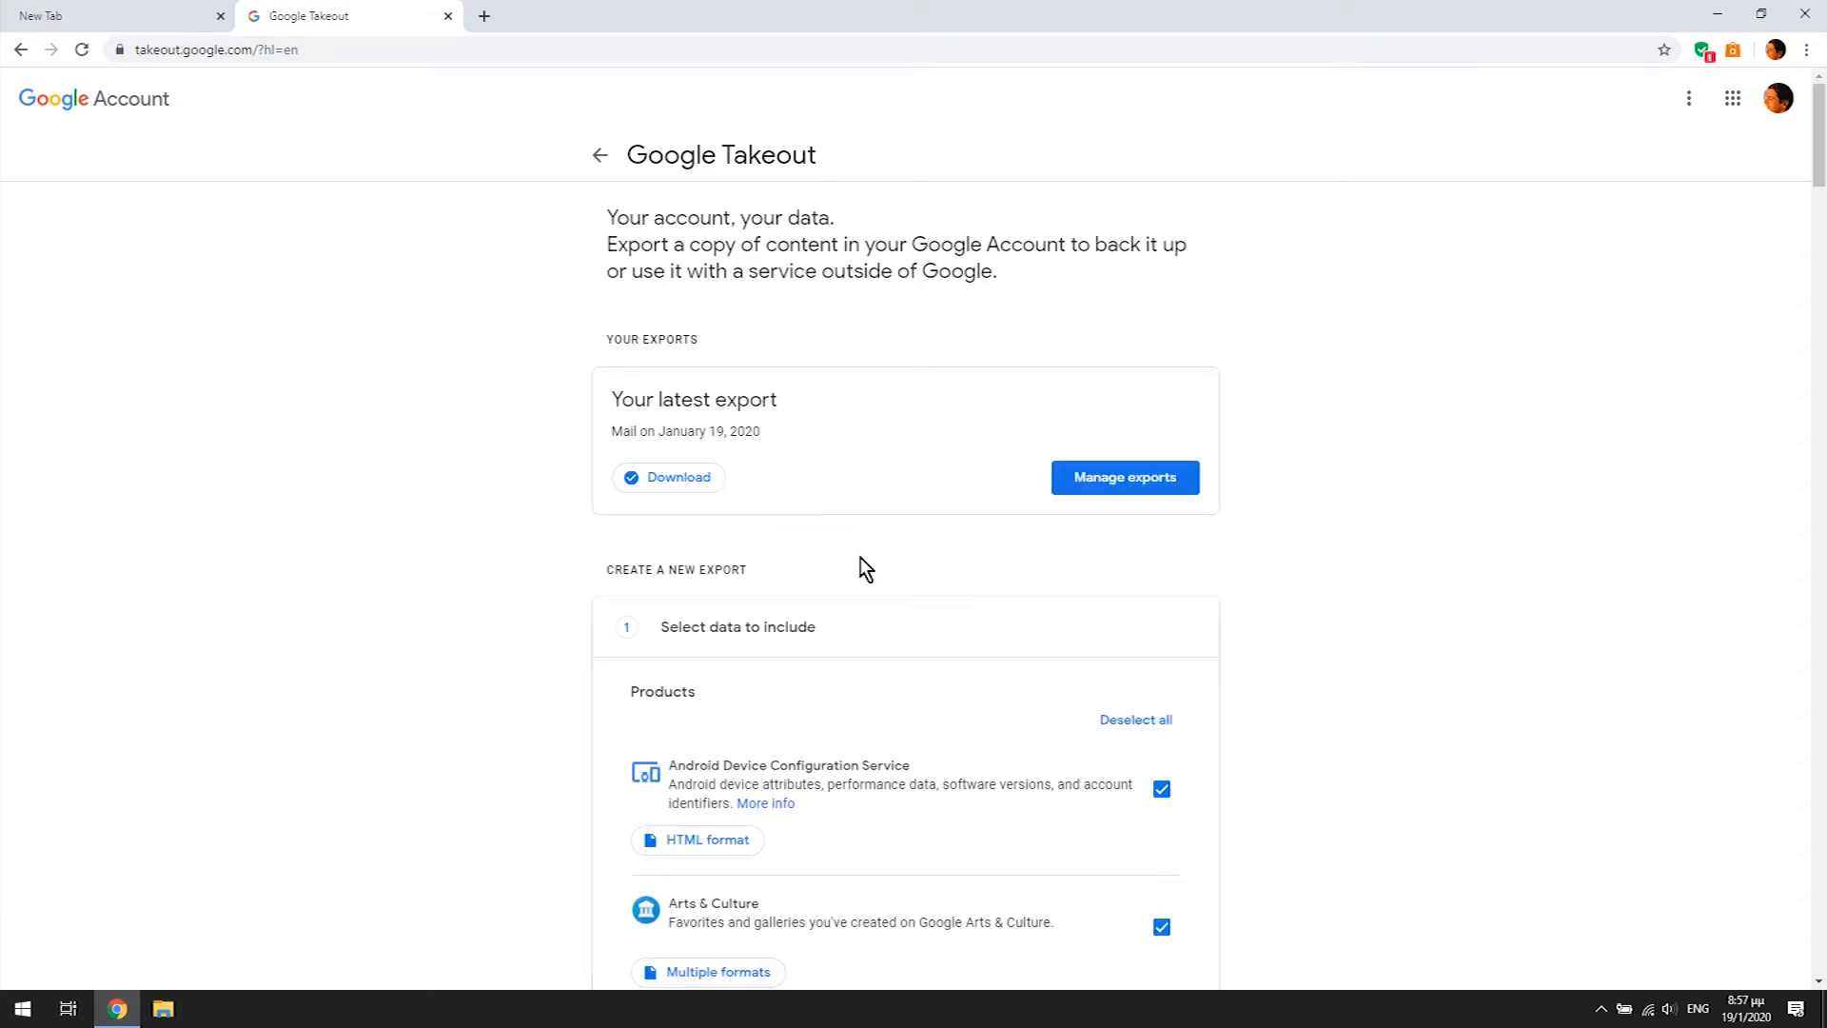
Deselect all products, include only Mail in the new Takeout export, and continue to the file type, frequency and destination settings.
scroll(861, 557, "down", 4)
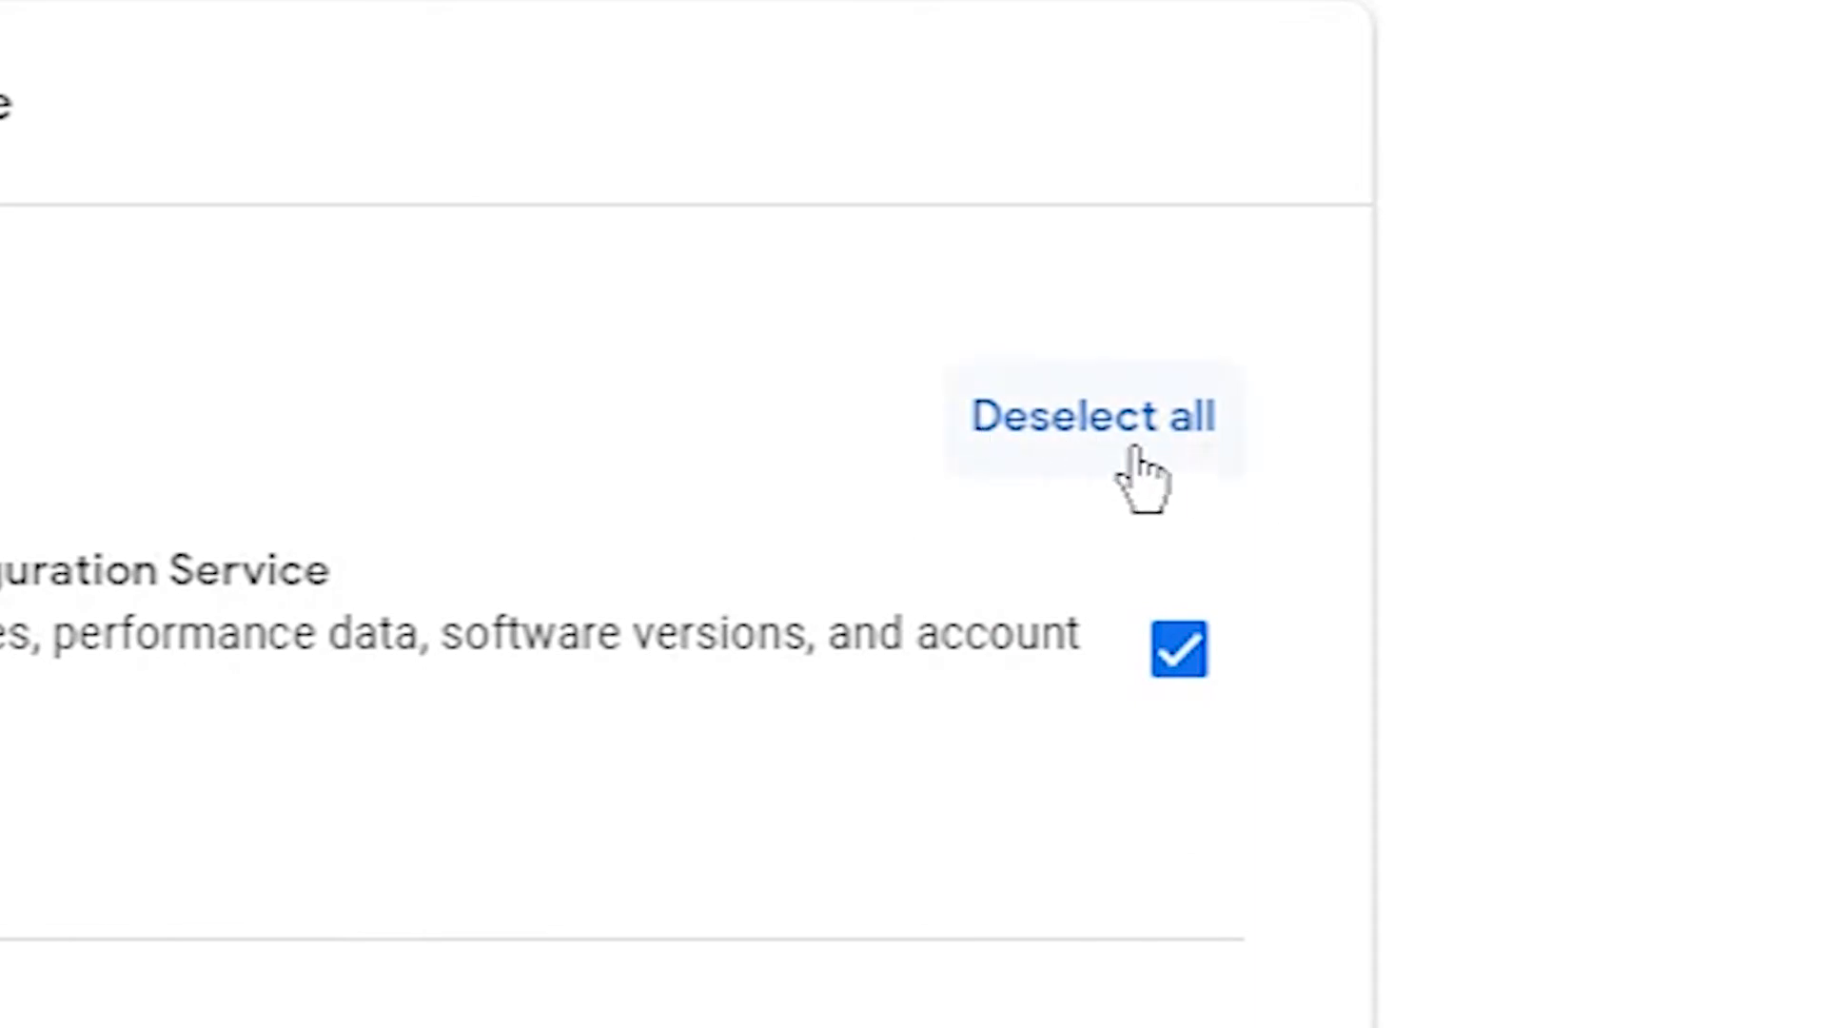
left_click(1088, 445)
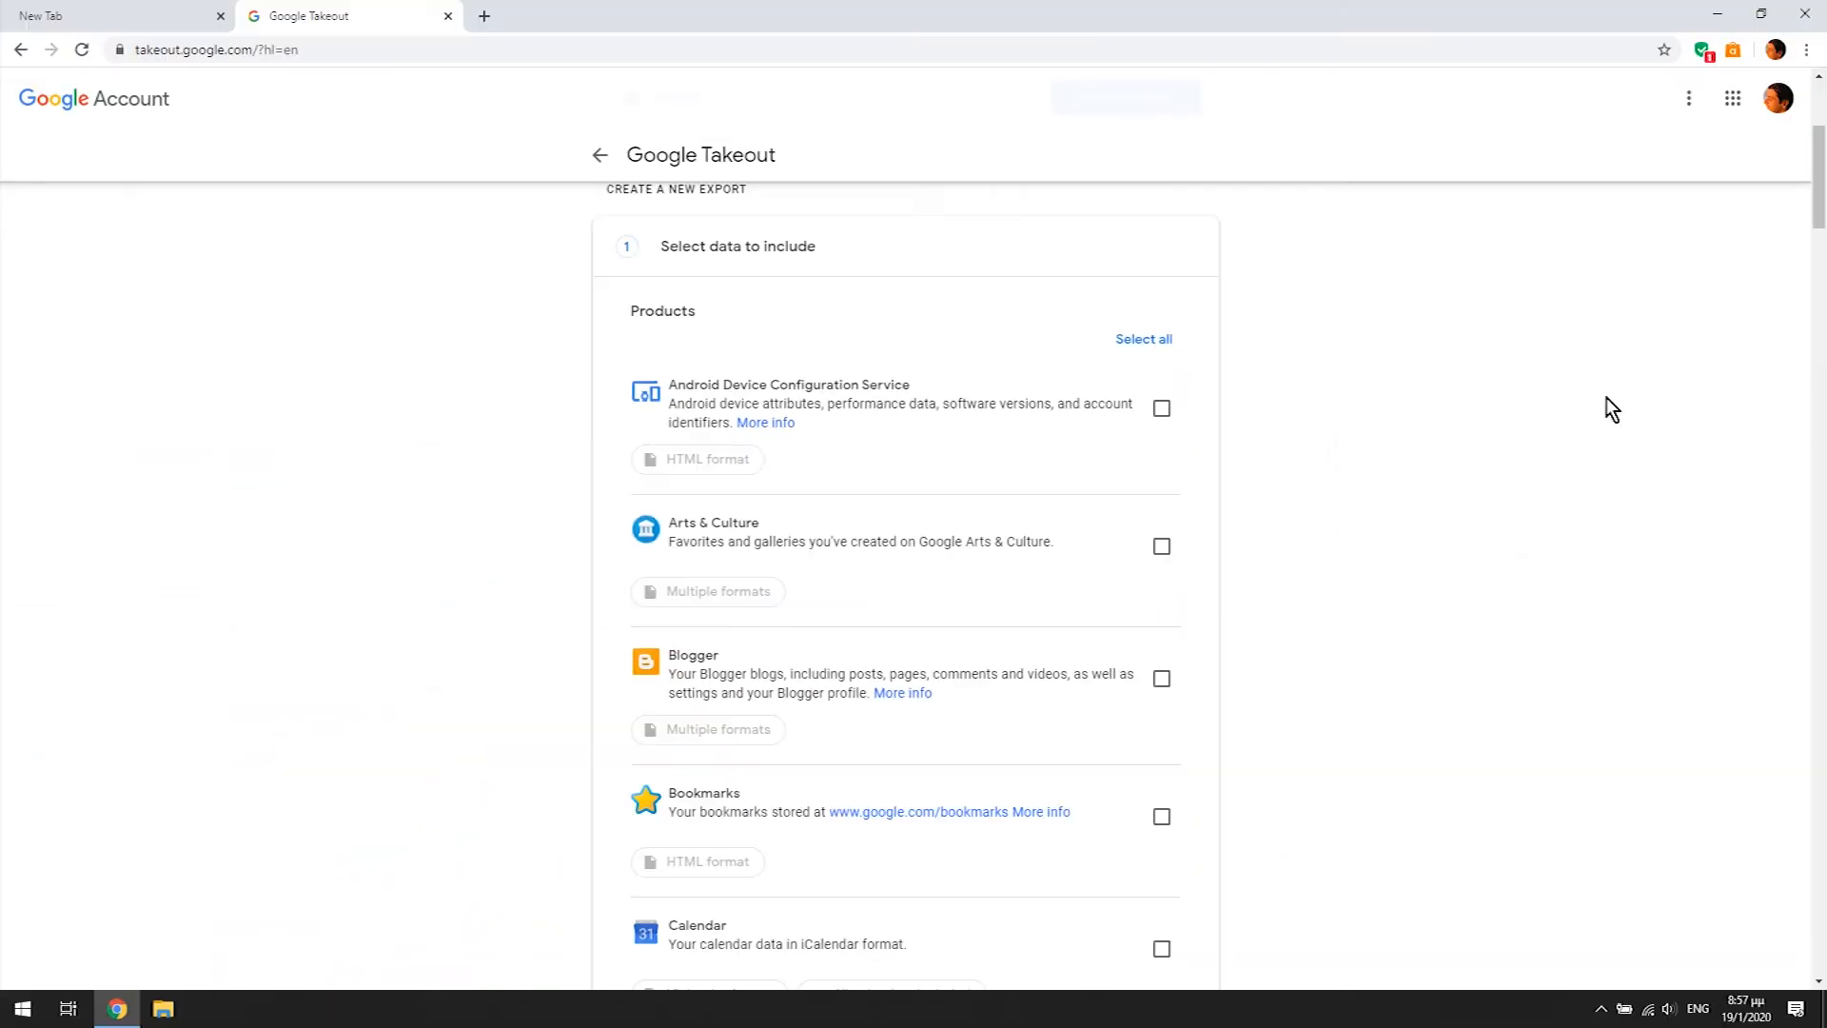
left_click_drag(1817, 211, 1819, 757)
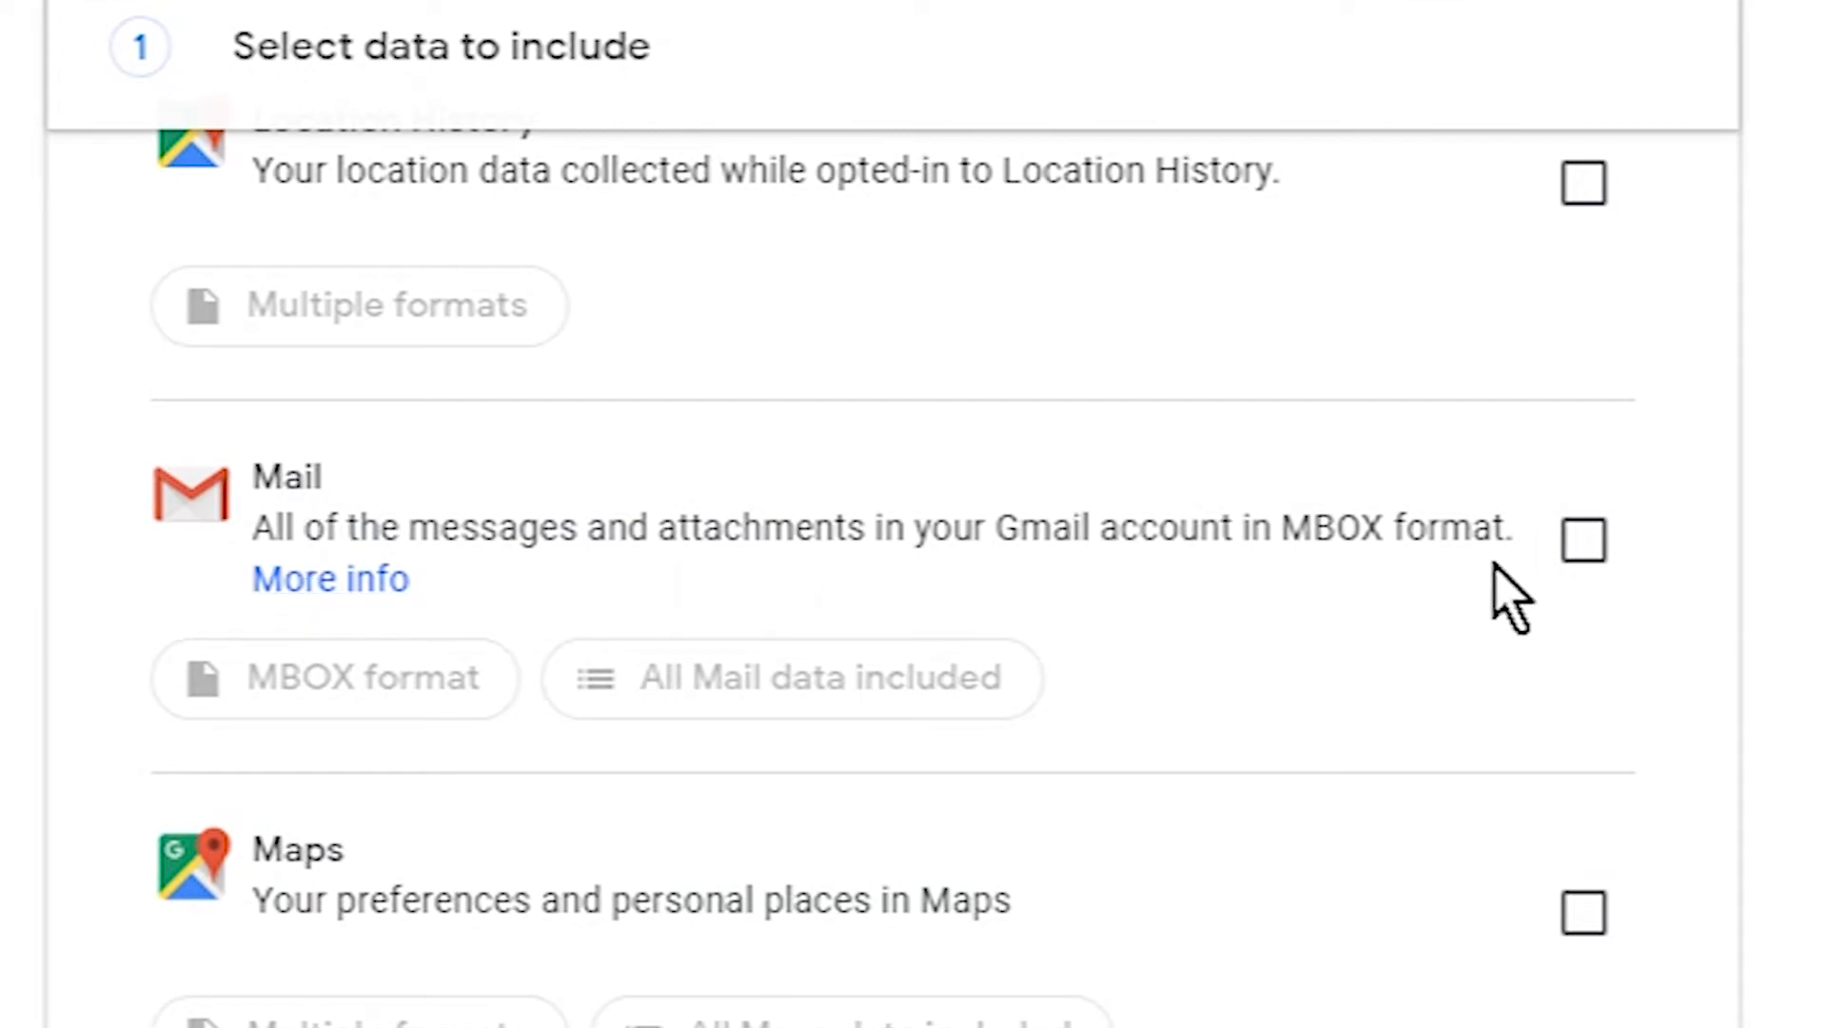
left_click(1571, 569)
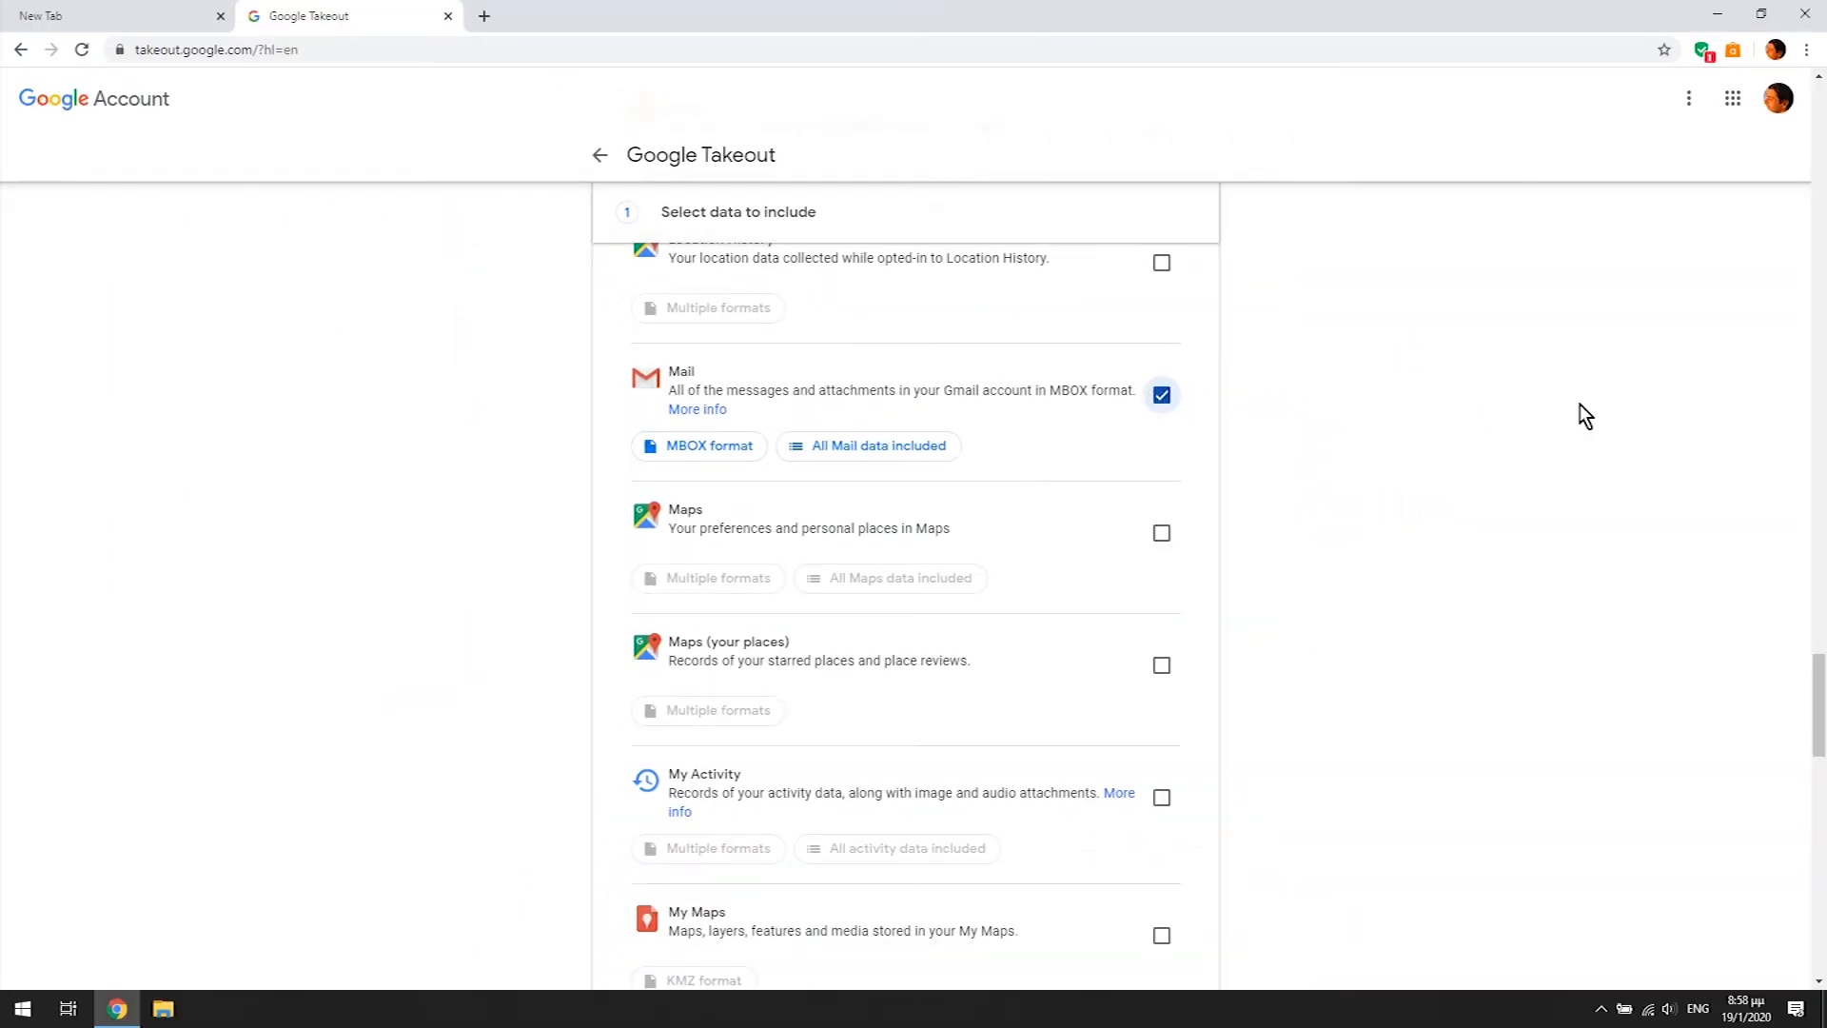
left_click_drag(1819, 692, 1819, 916)
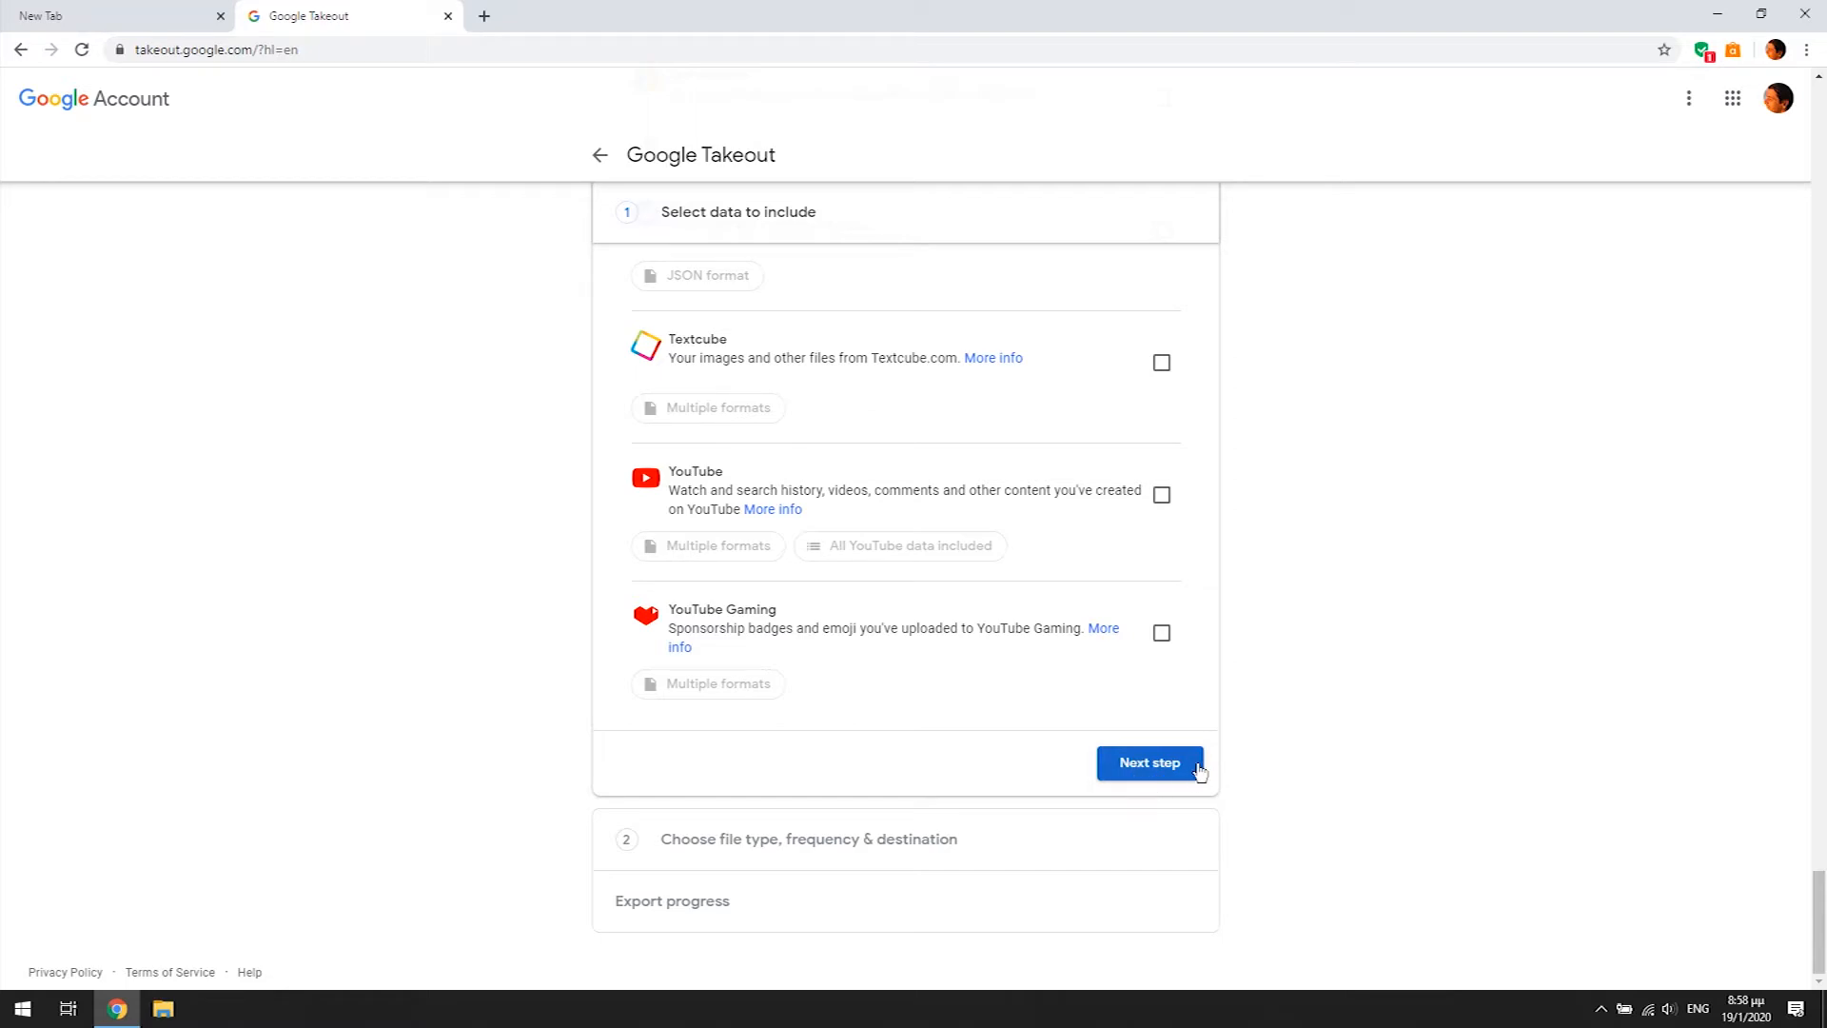
left_click(1161, 765)
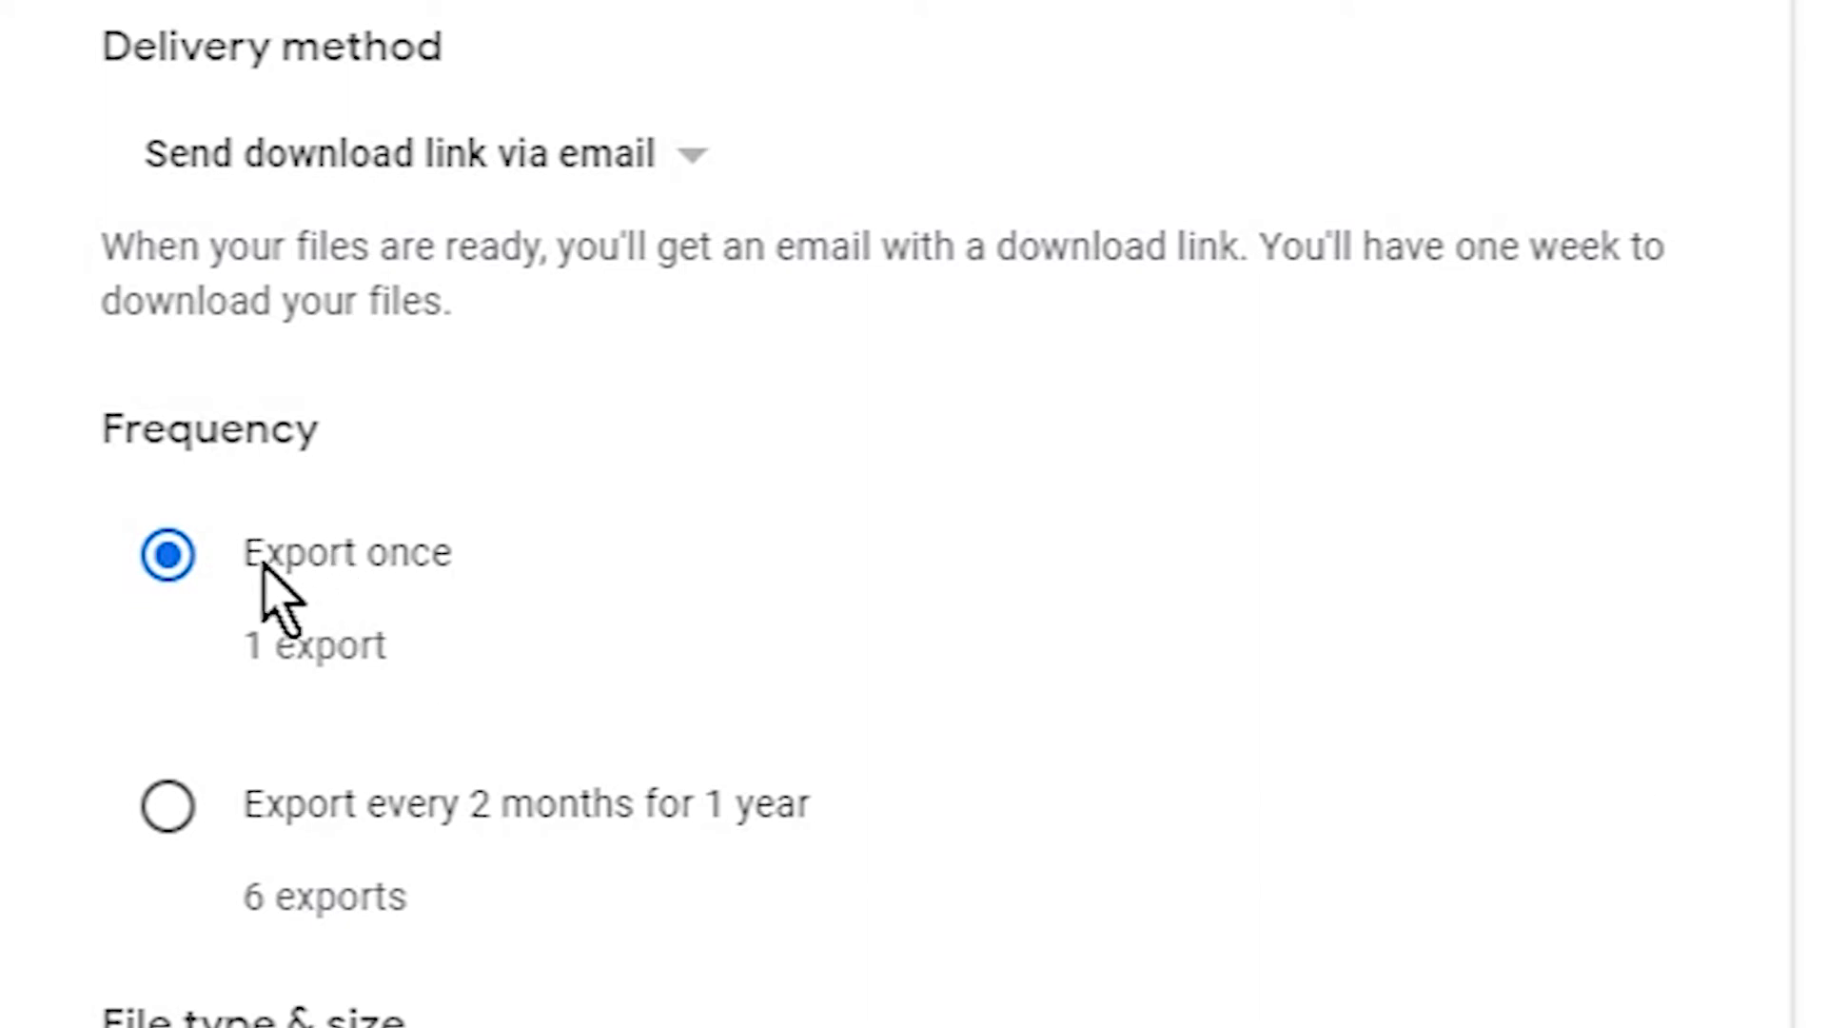
Choose .zip as the export's file type and create the export.
left_click(262, 971)
left_click(266, 756)
left_click(268, 758)
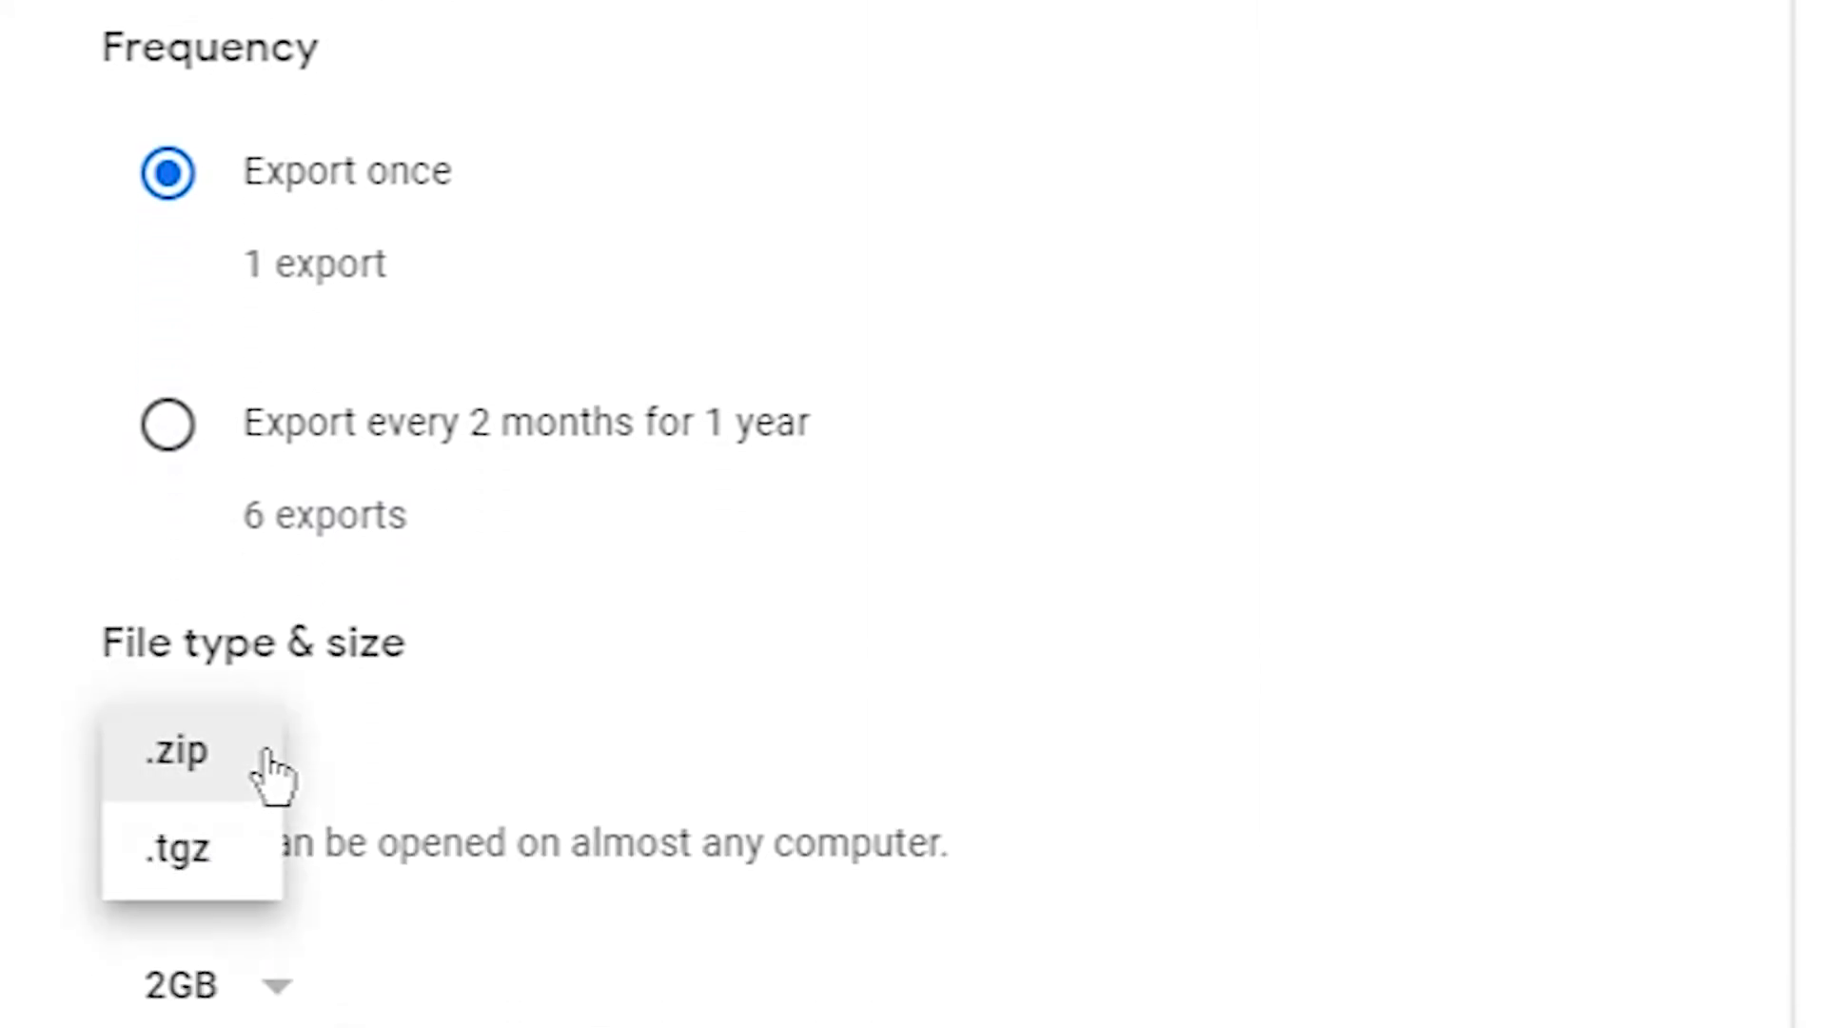
left_click(215, 761)
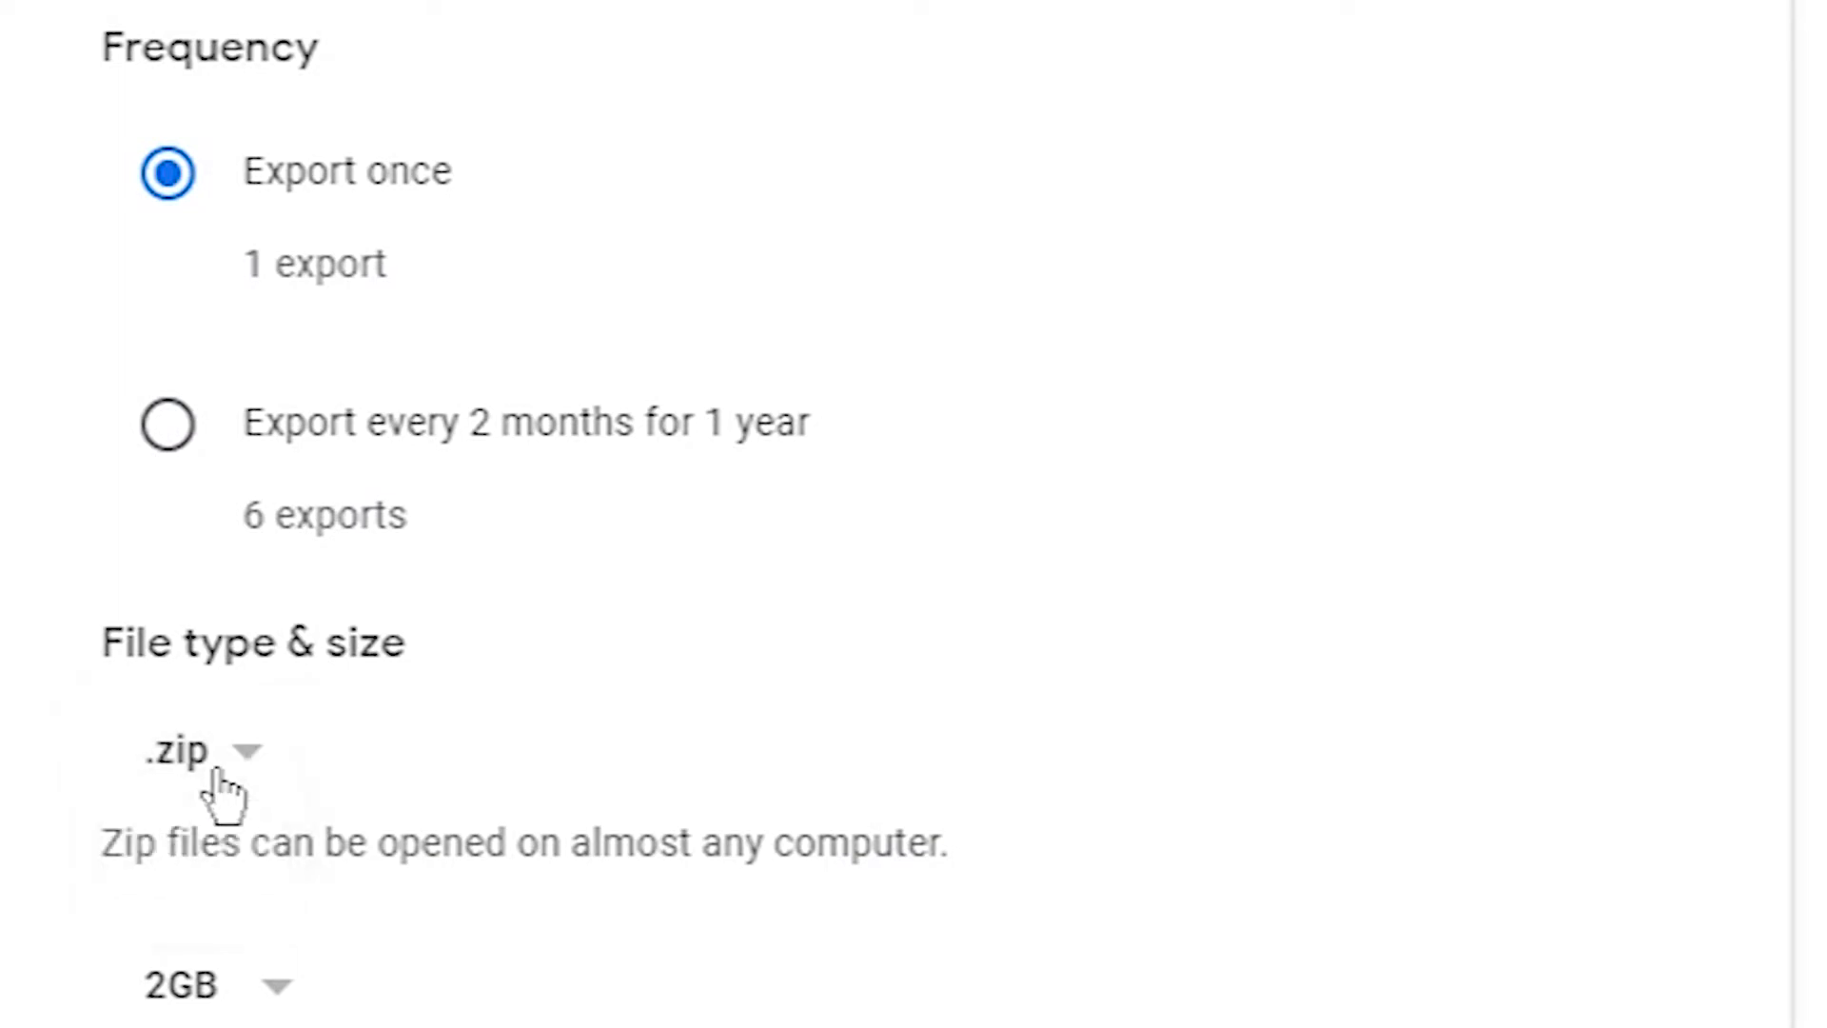
scroll(253, 751, "down", 3)
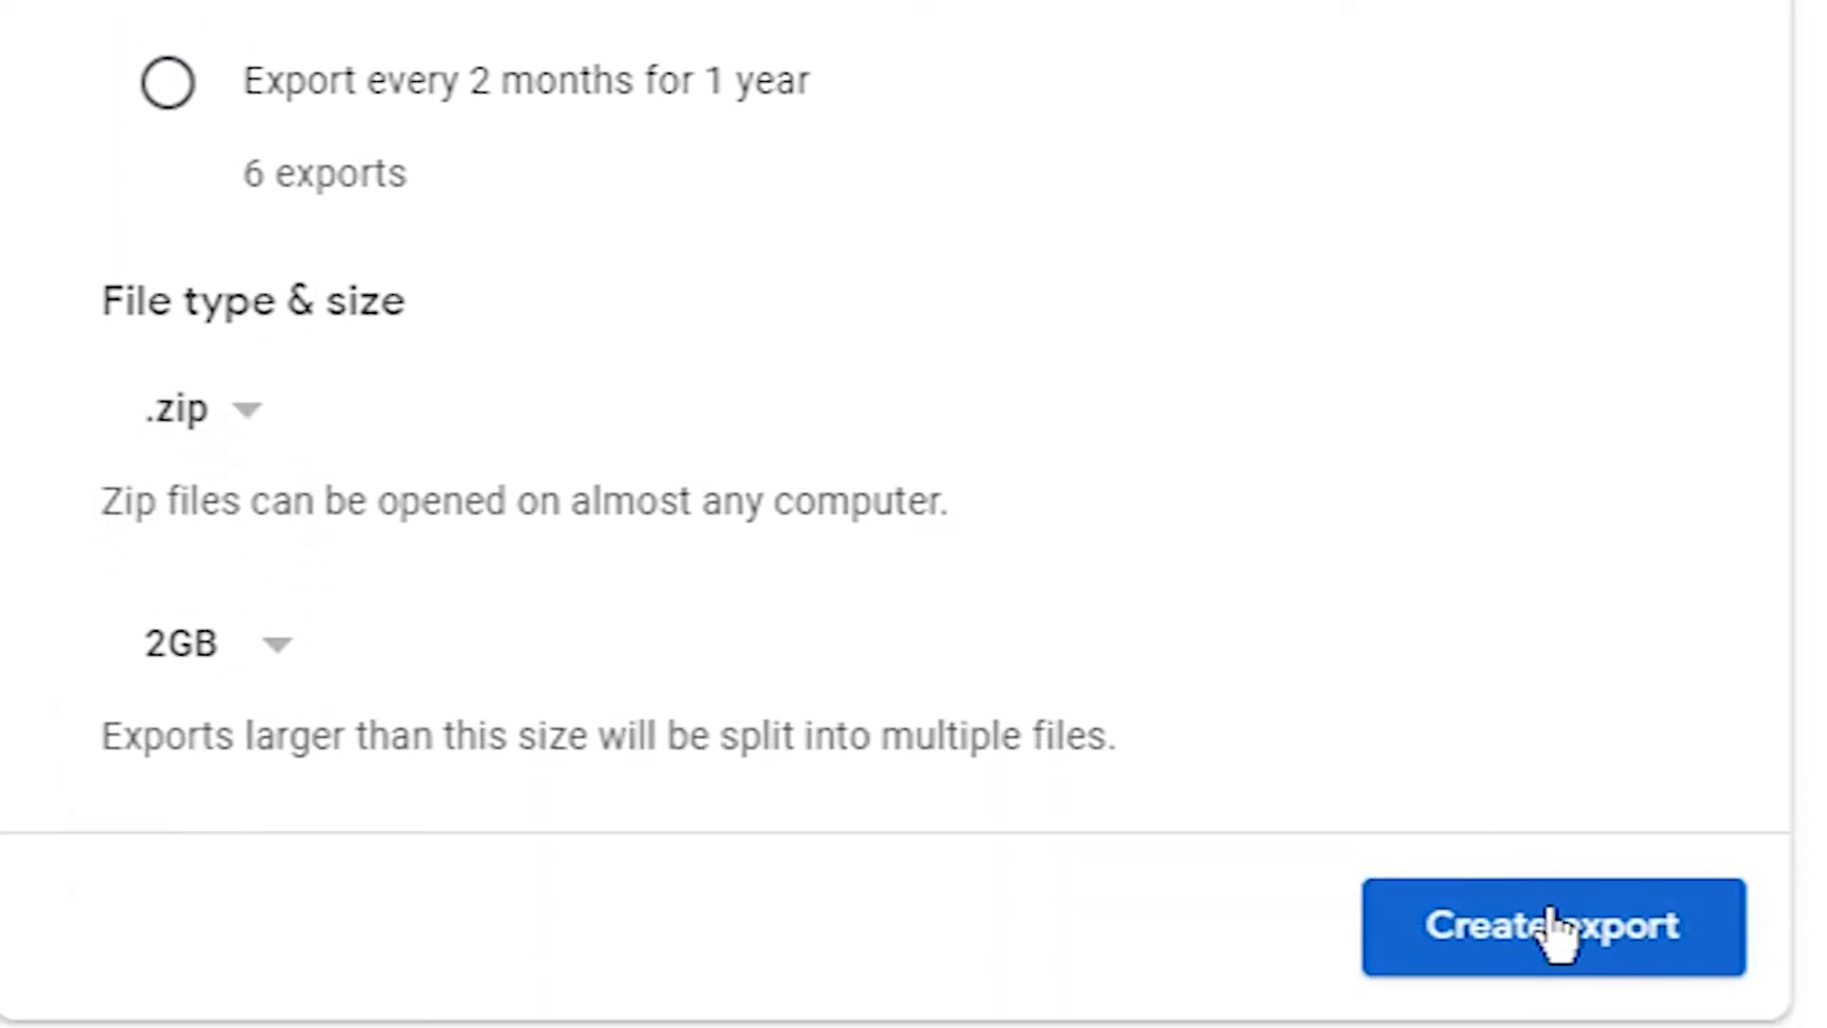
left_click(1552, 918)
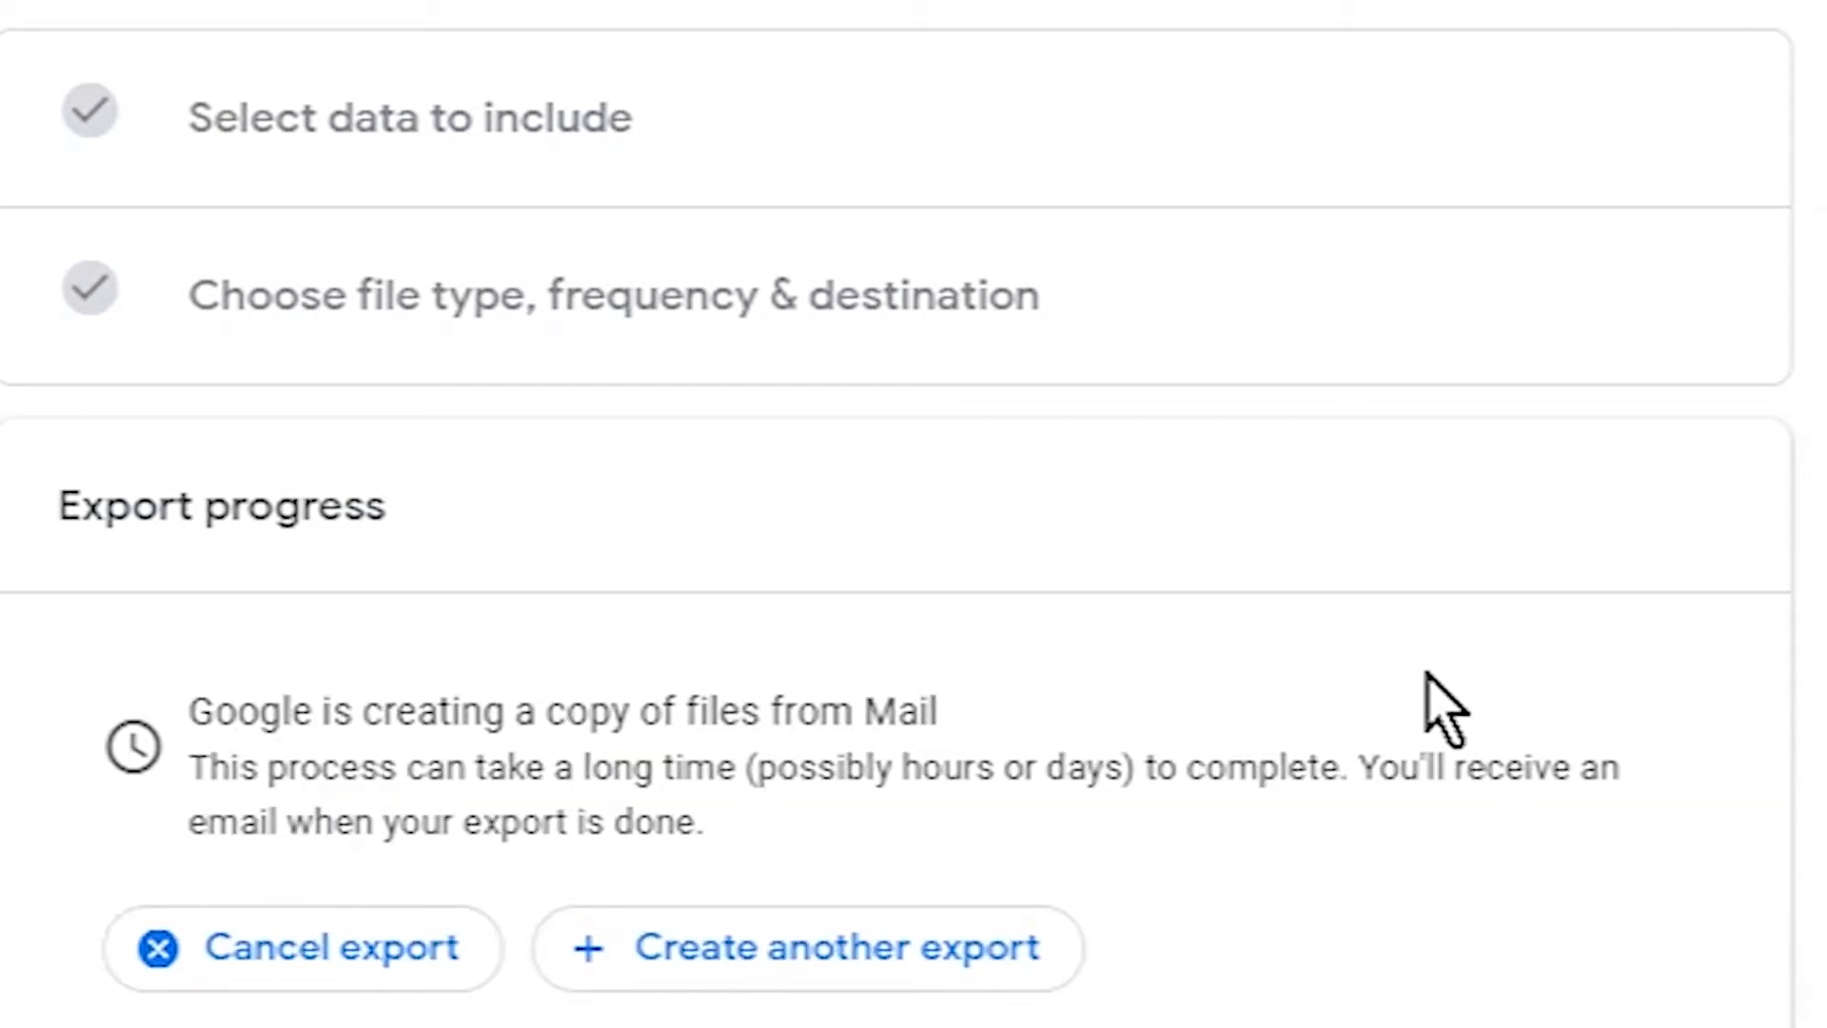
scroll(1418, 680, "down", 1)
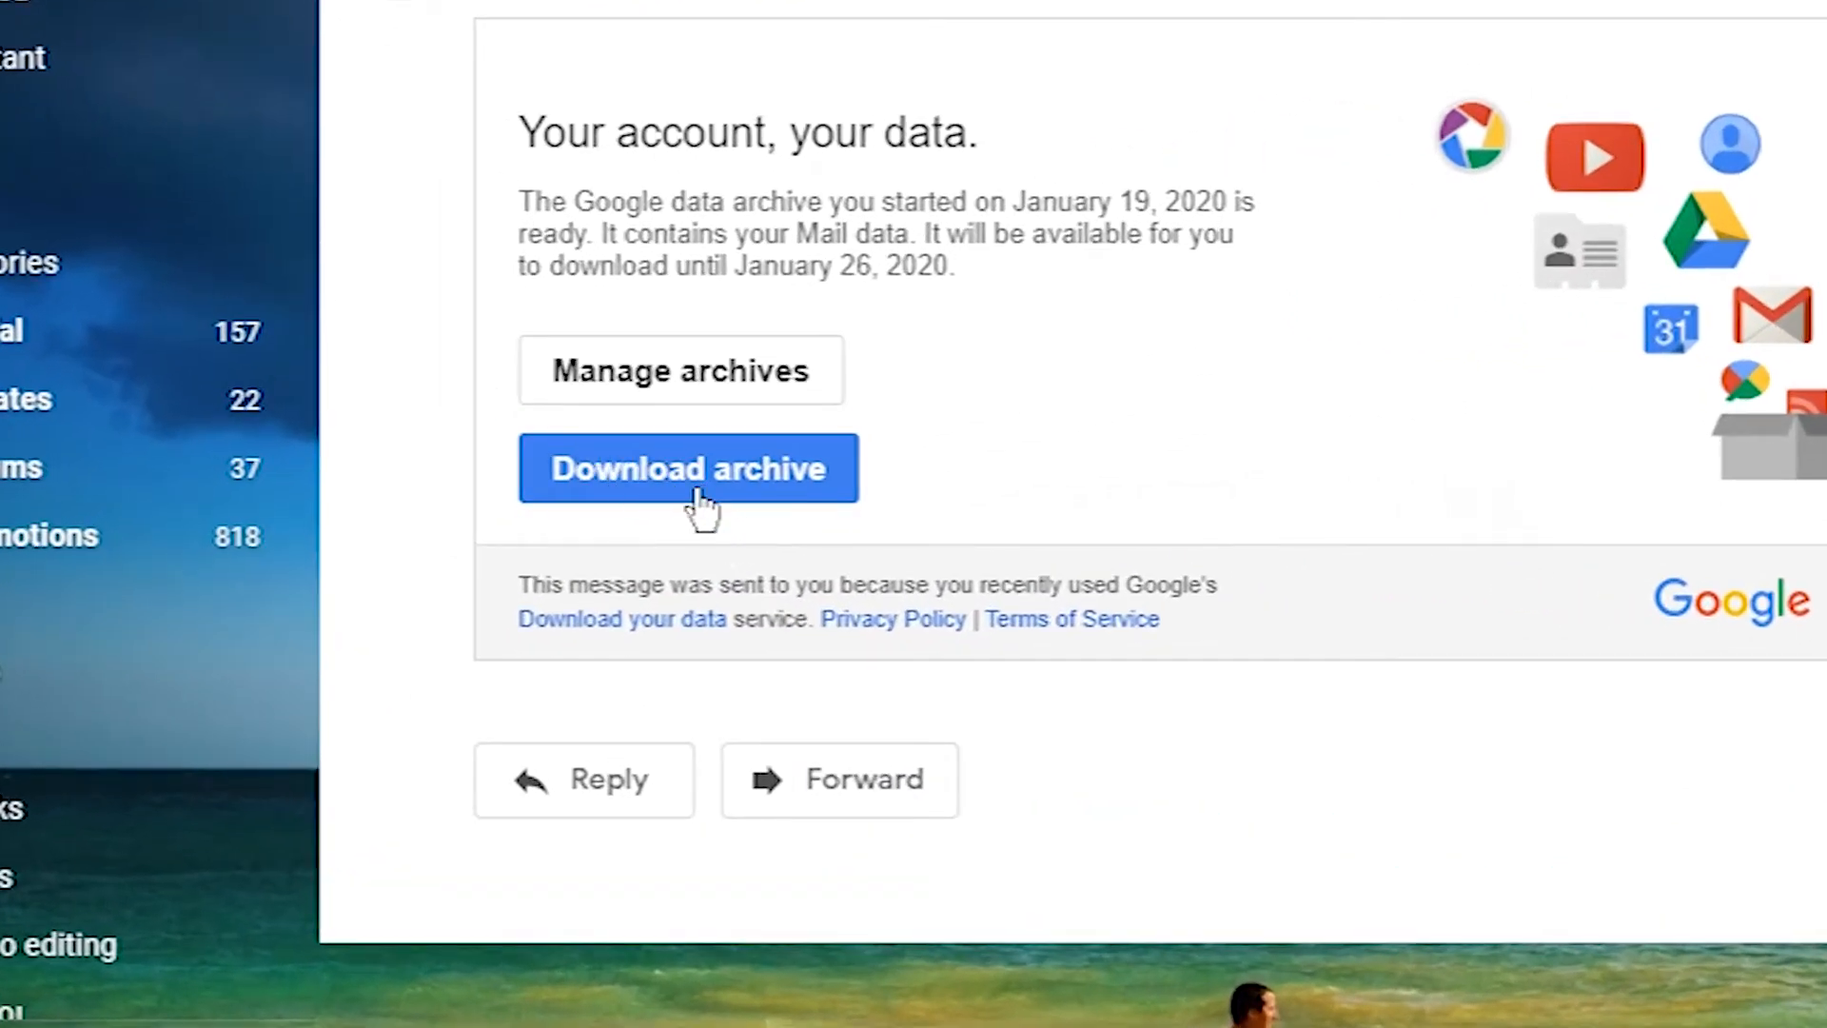
Open the archive download from the notification e-mail, confirm the sign-in check, and download the Mail export created on January 19, 2020.
left_click(697, 489)
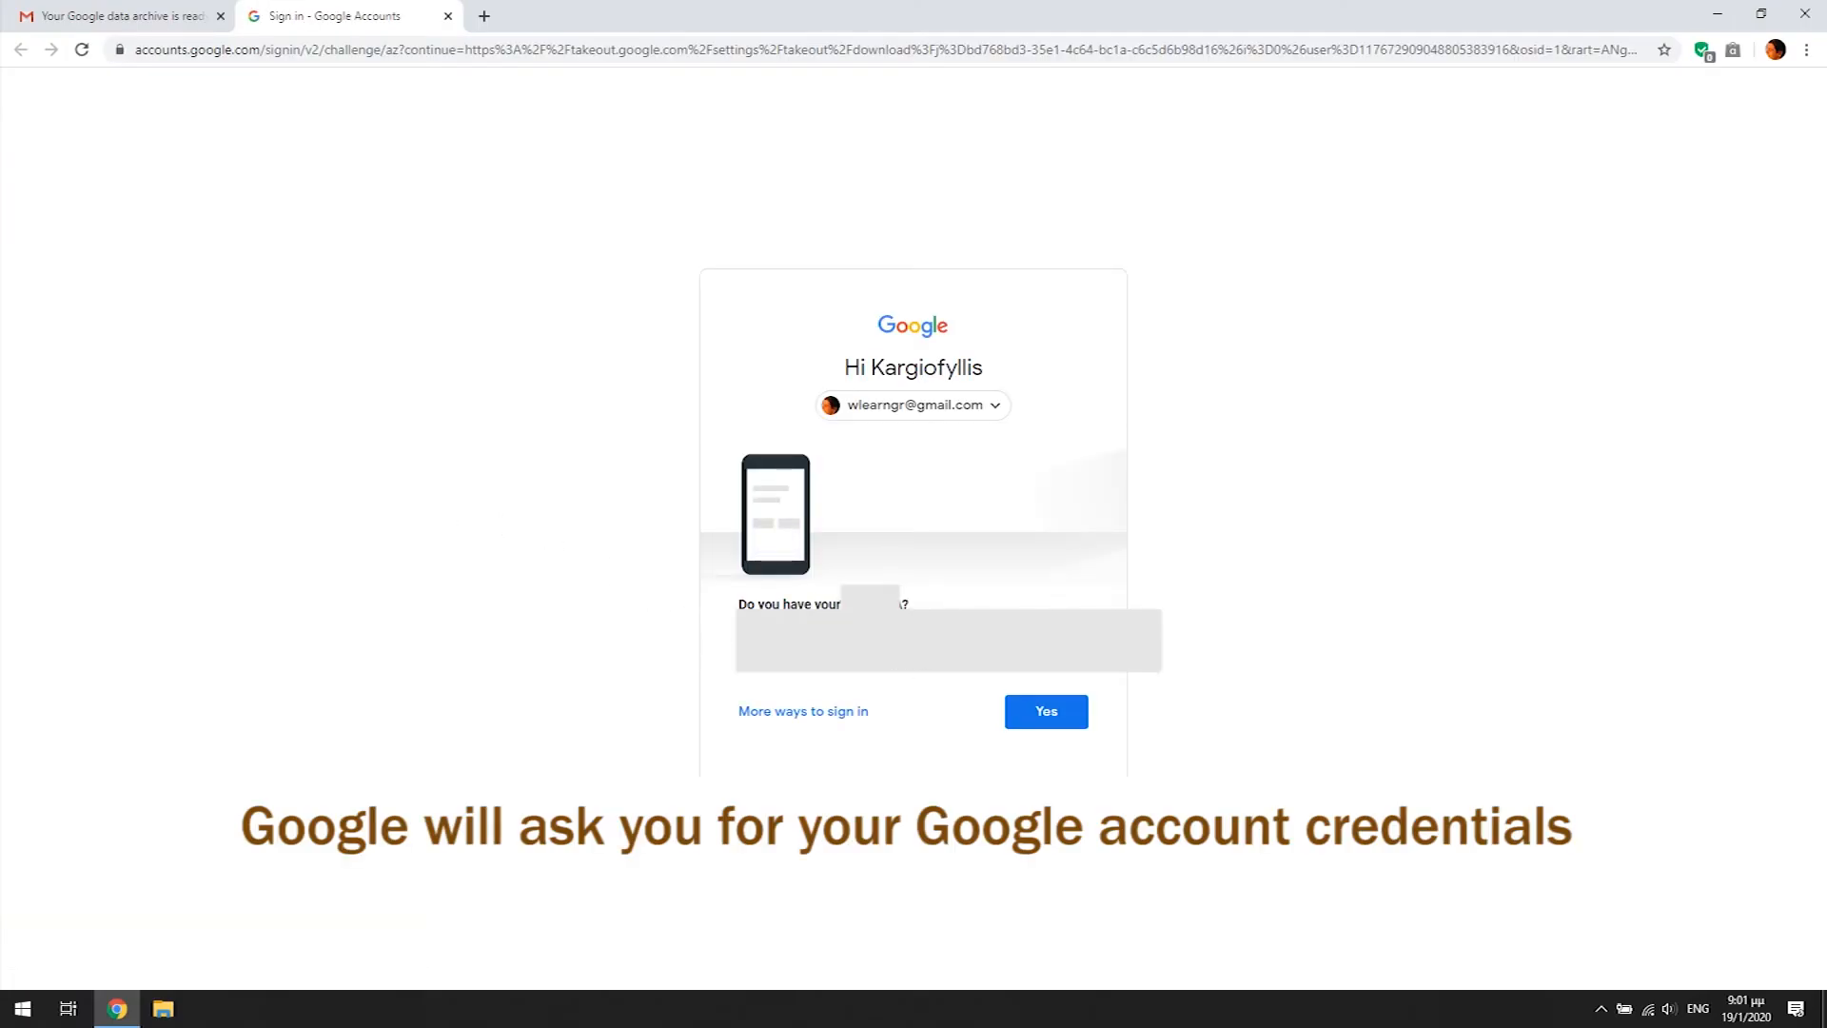
left_click(1051, 713)
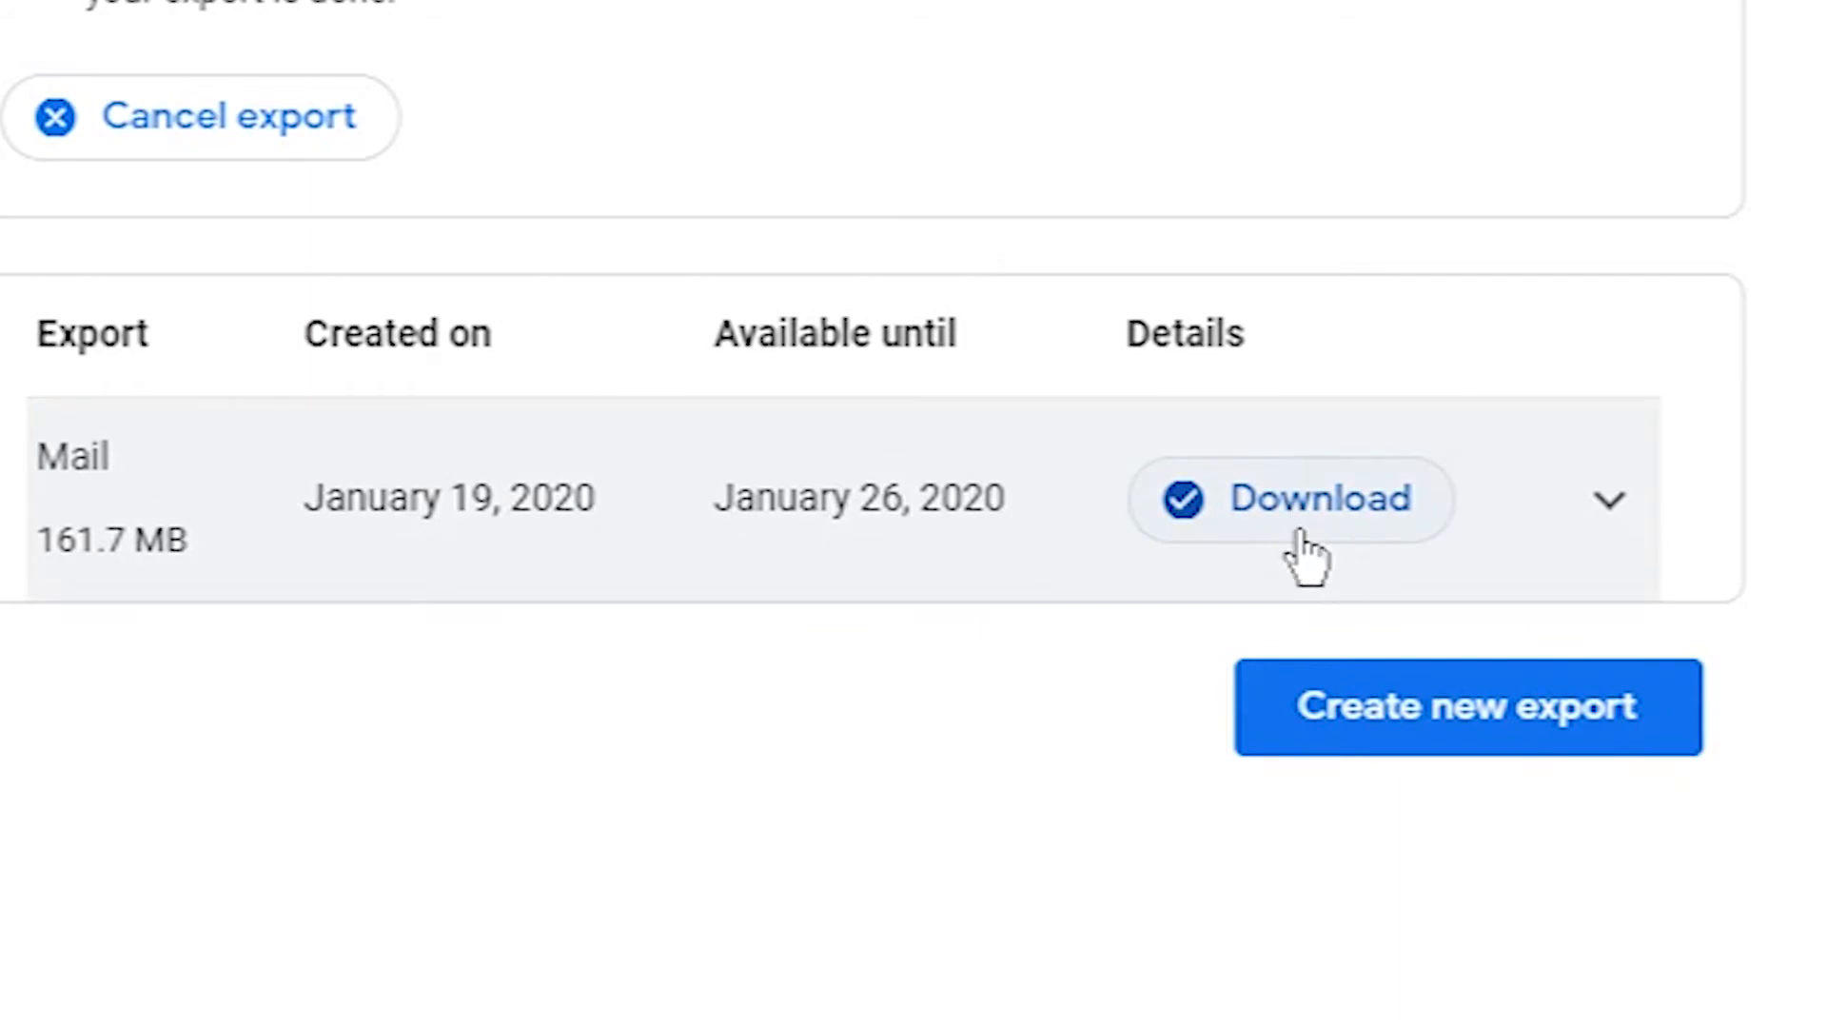
left_click(1315, 512)
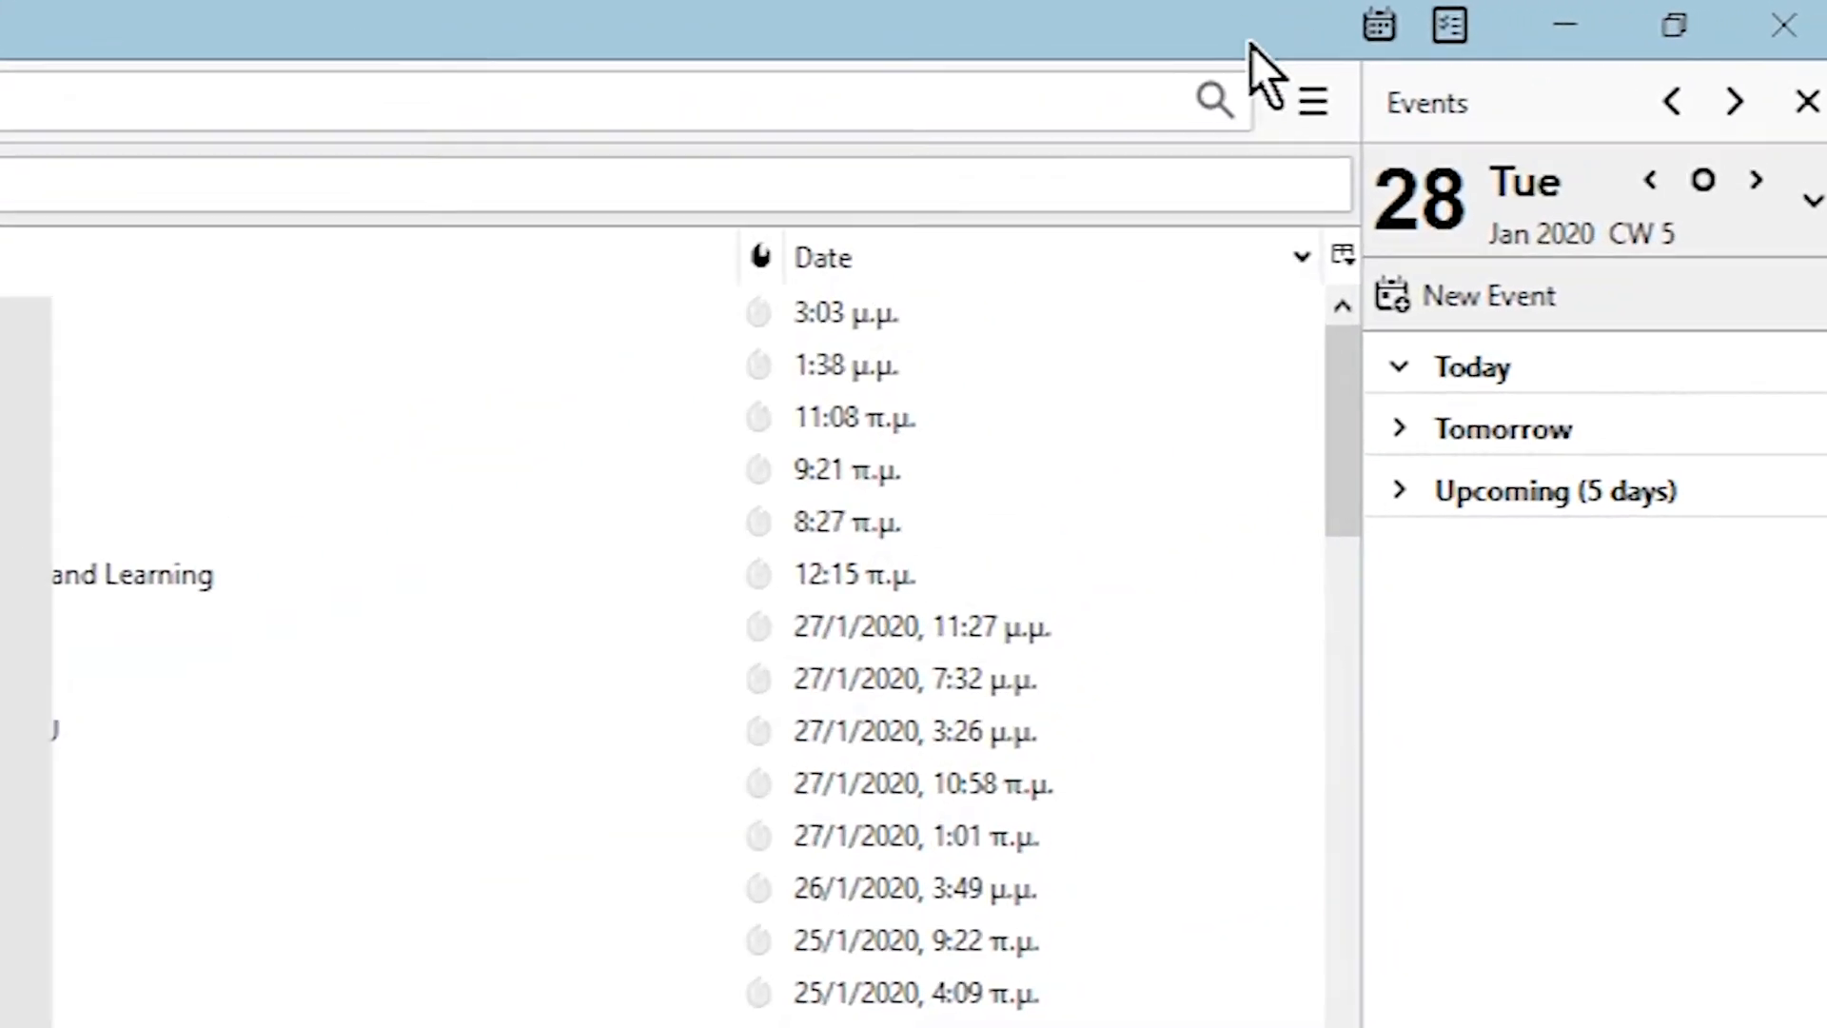
In Thunderbird, open the Add-ons Manager and search for the extension importexporttools.
left_click(1616, 45)
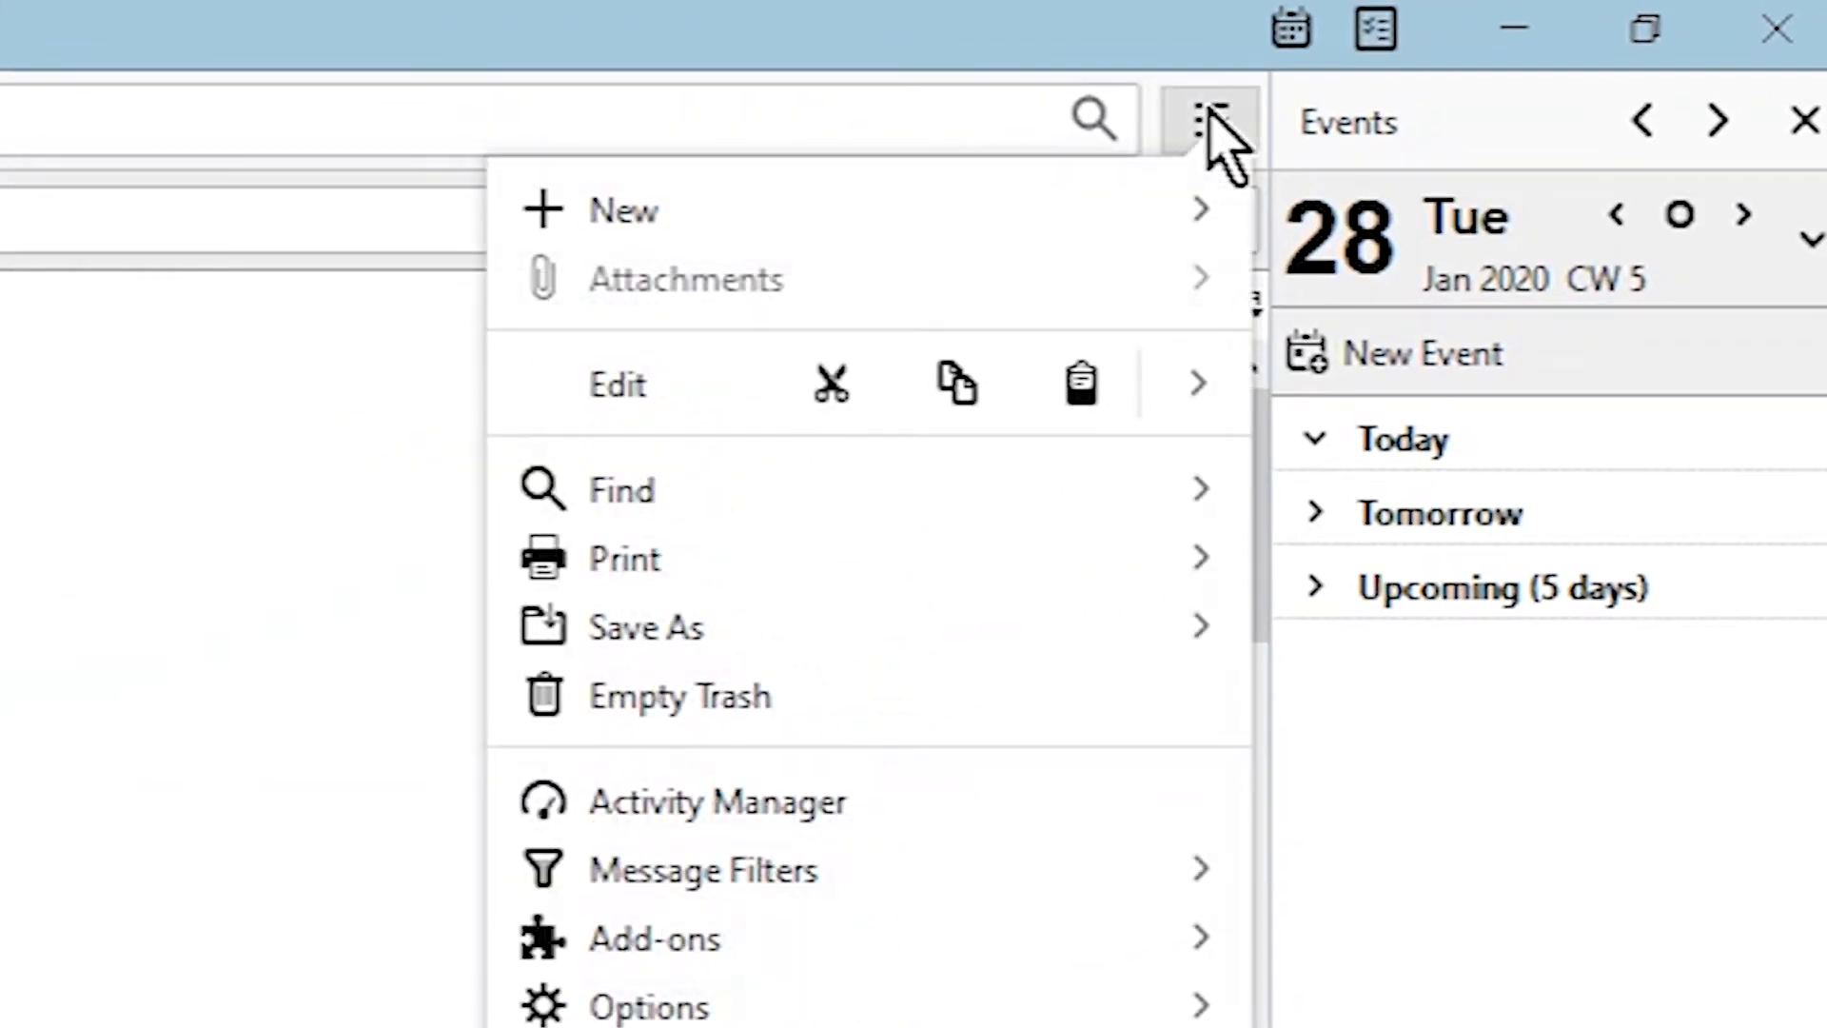
left_click(912, 949)
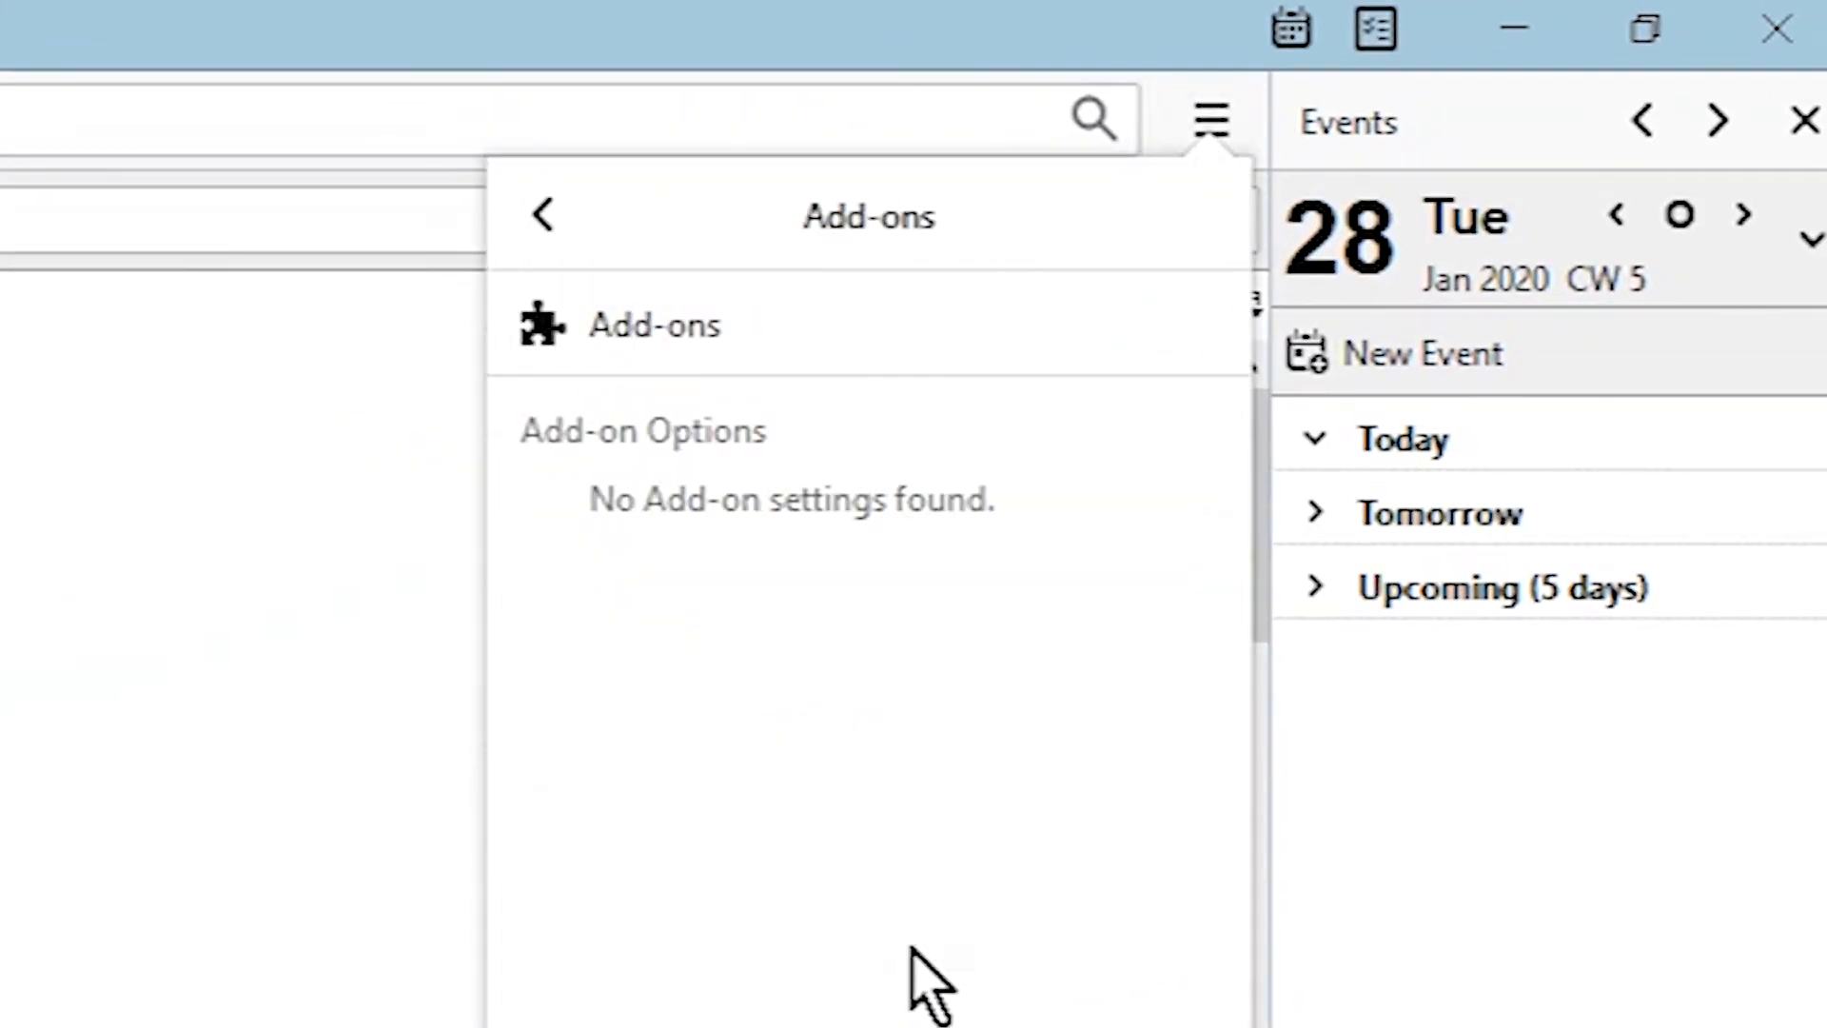
left_click(694, 361)
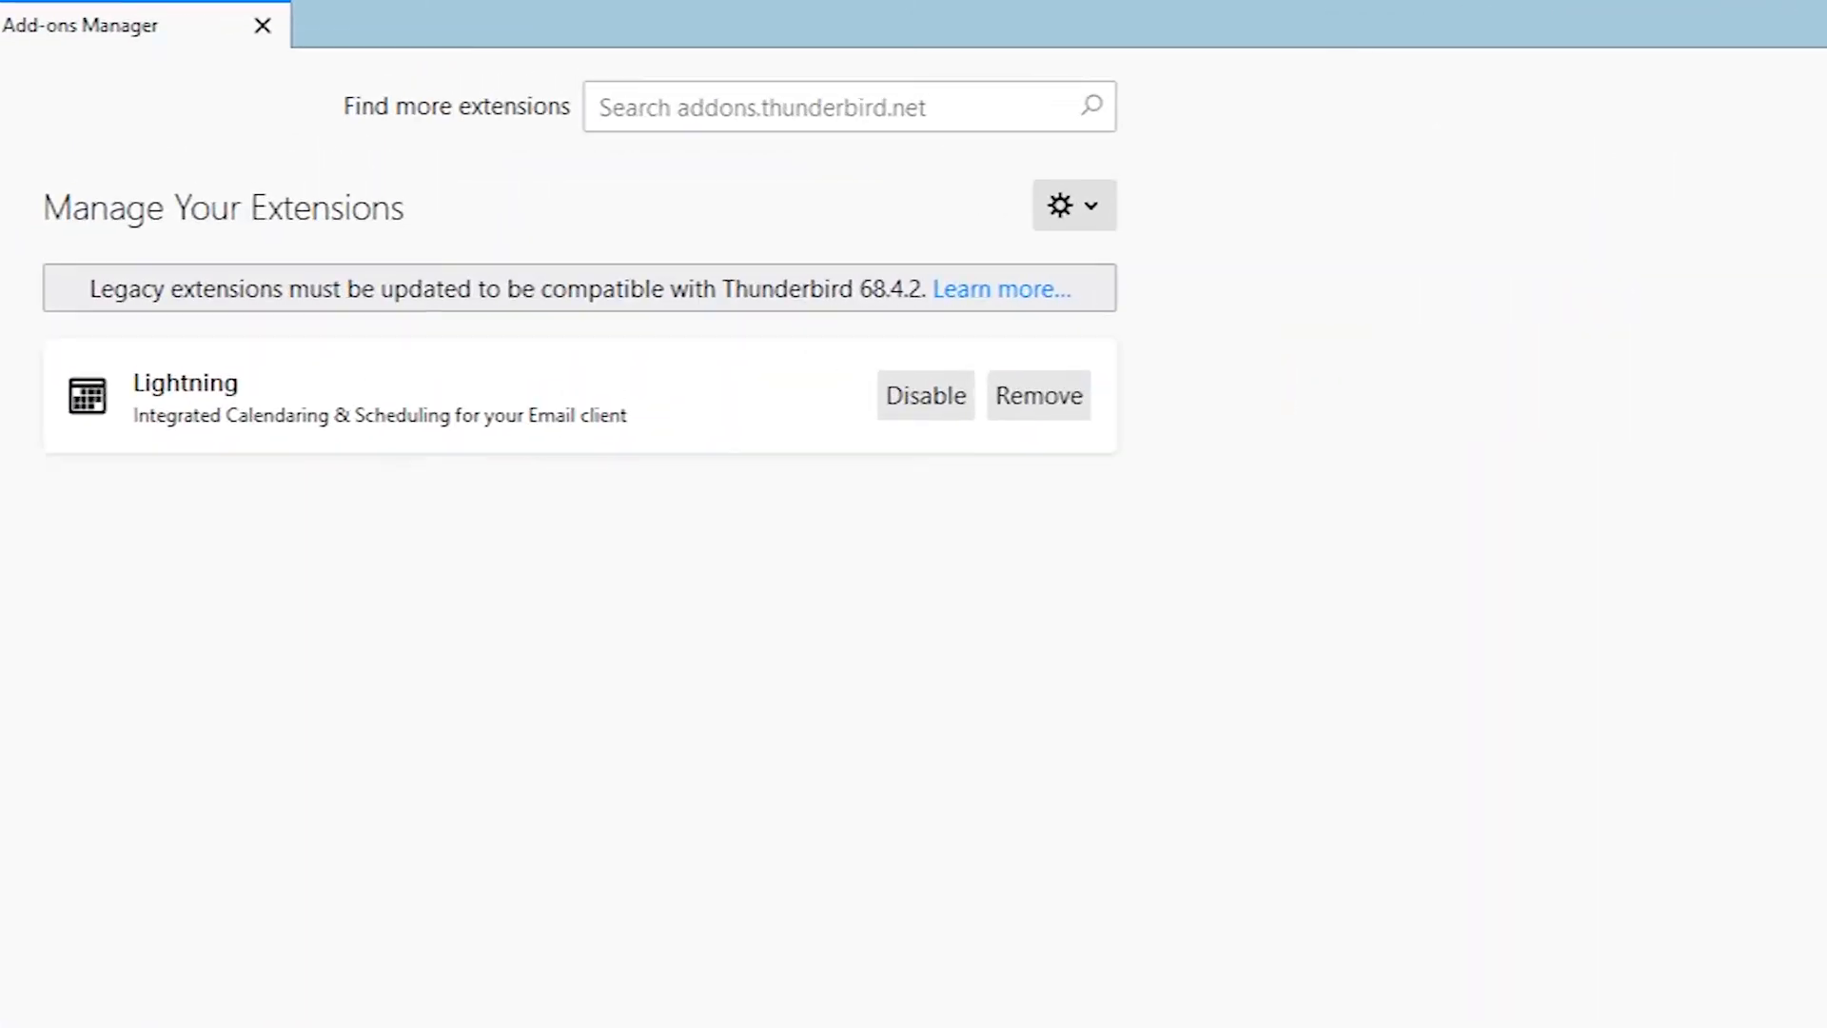
left_click(938, 200)
type("importexporttools")
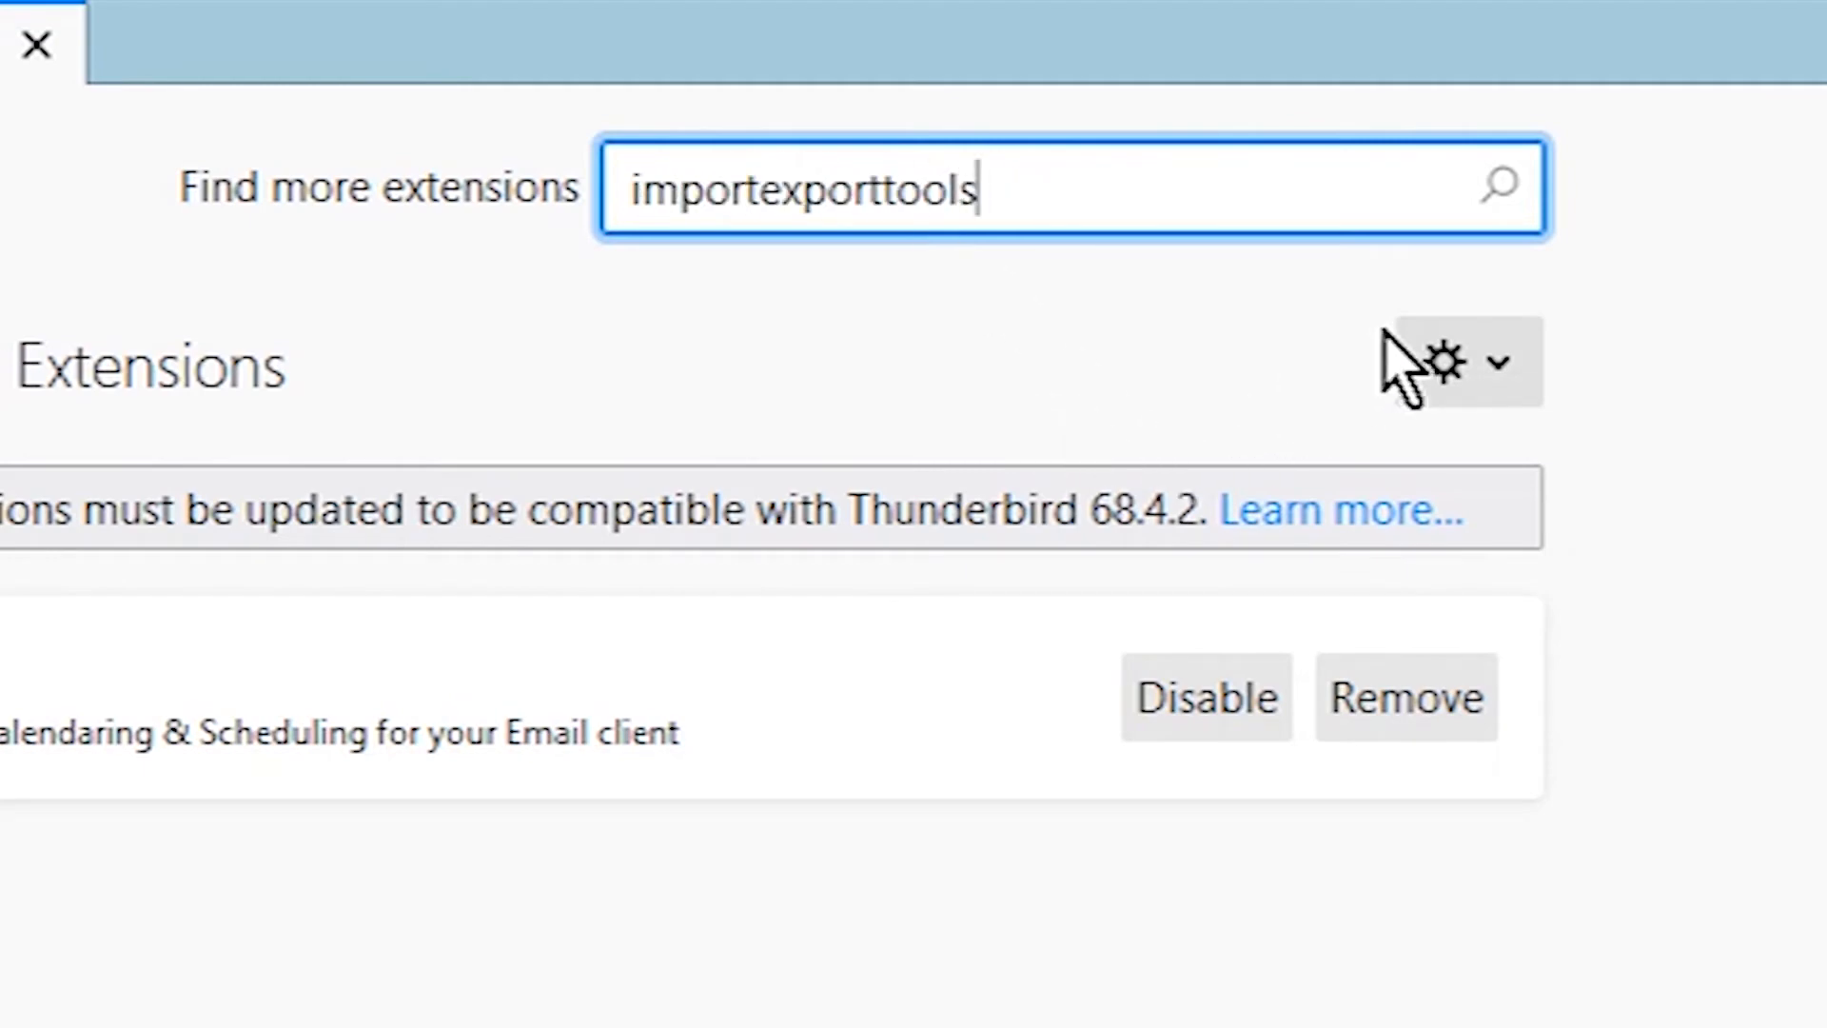
left_click(1498, 191)
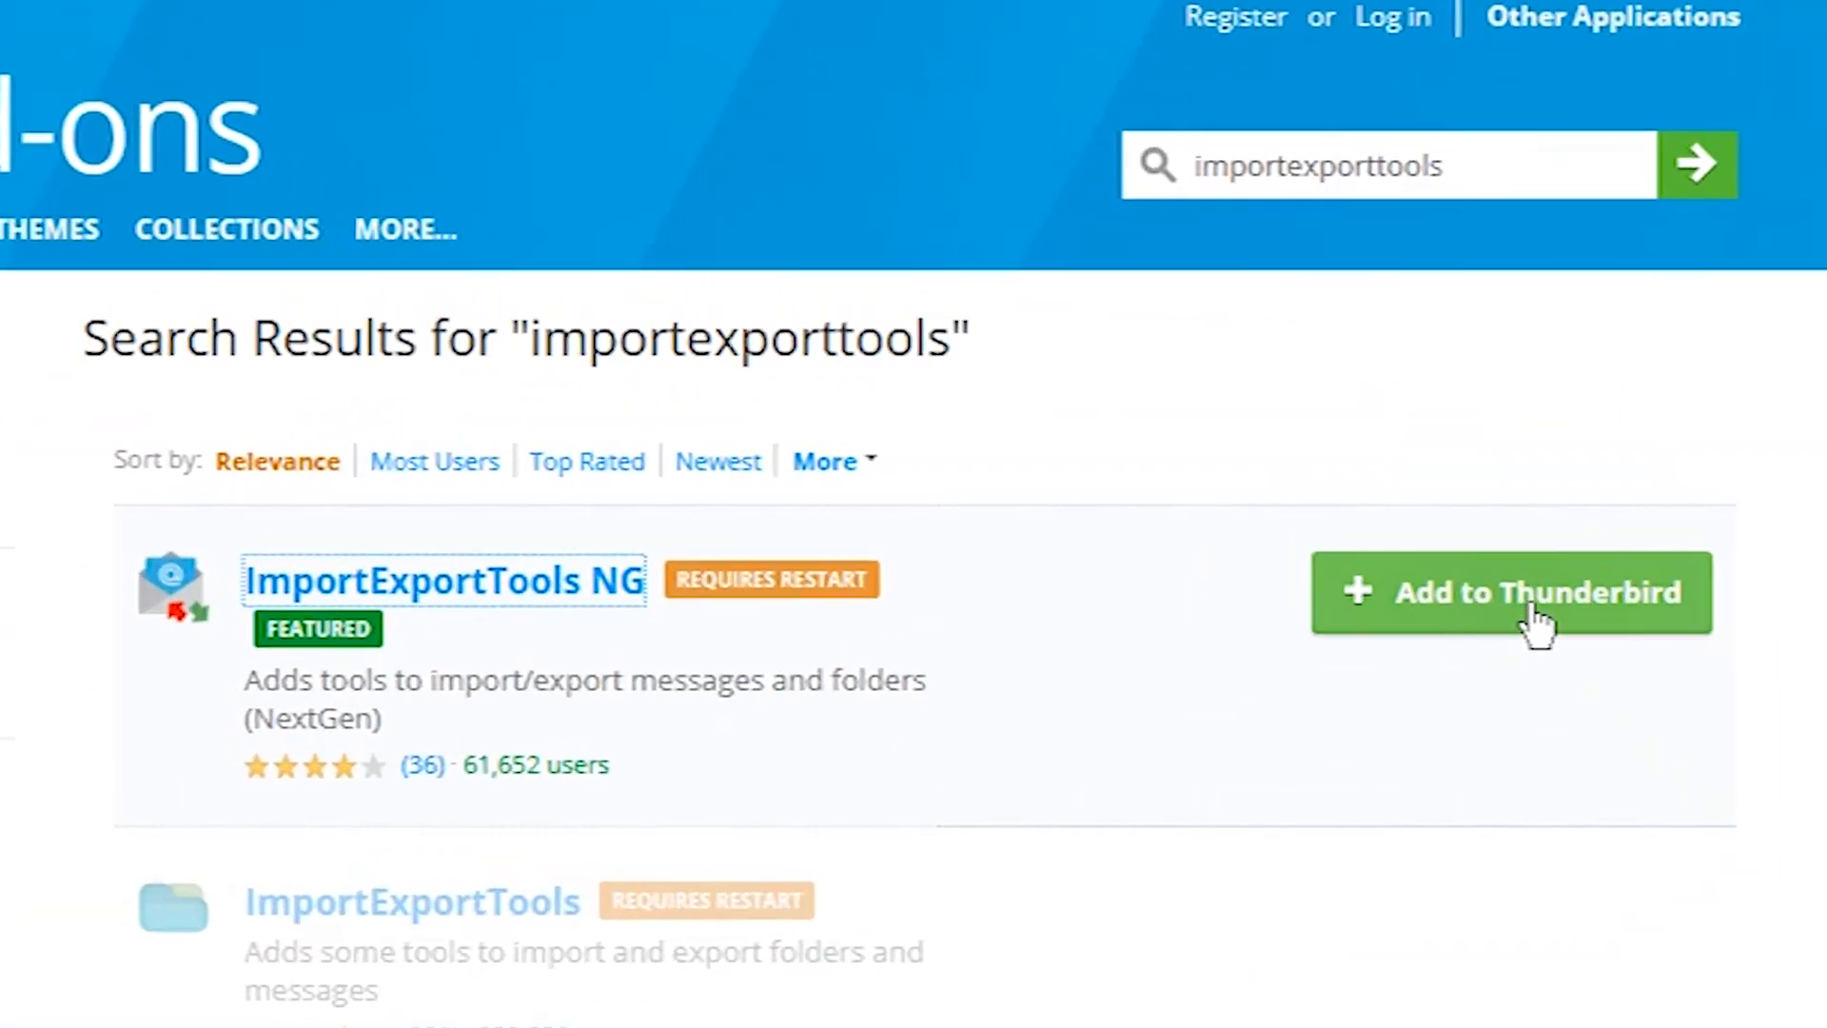
Install ImportExportTools NG, restart Thunderbird to complete the installation, and close the add-on search page and the Add-ons Manager.
left_click(1499, 623)
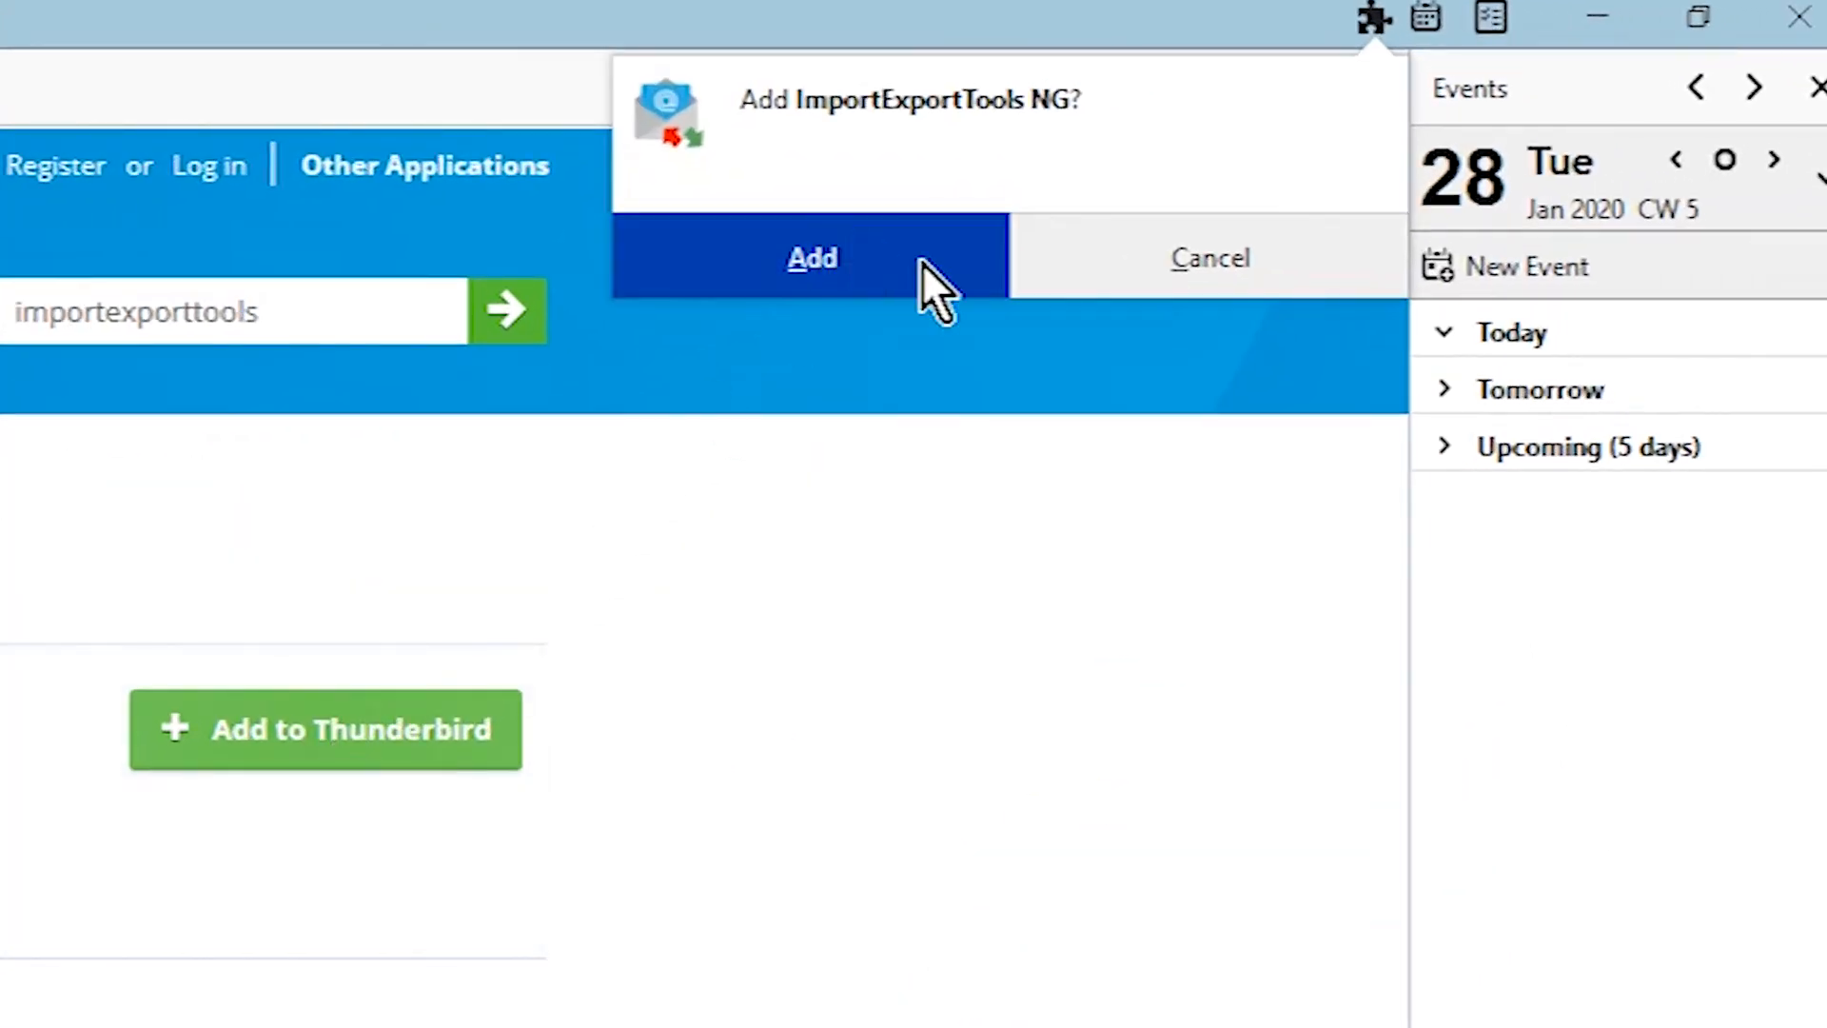
left_click(869, 263)
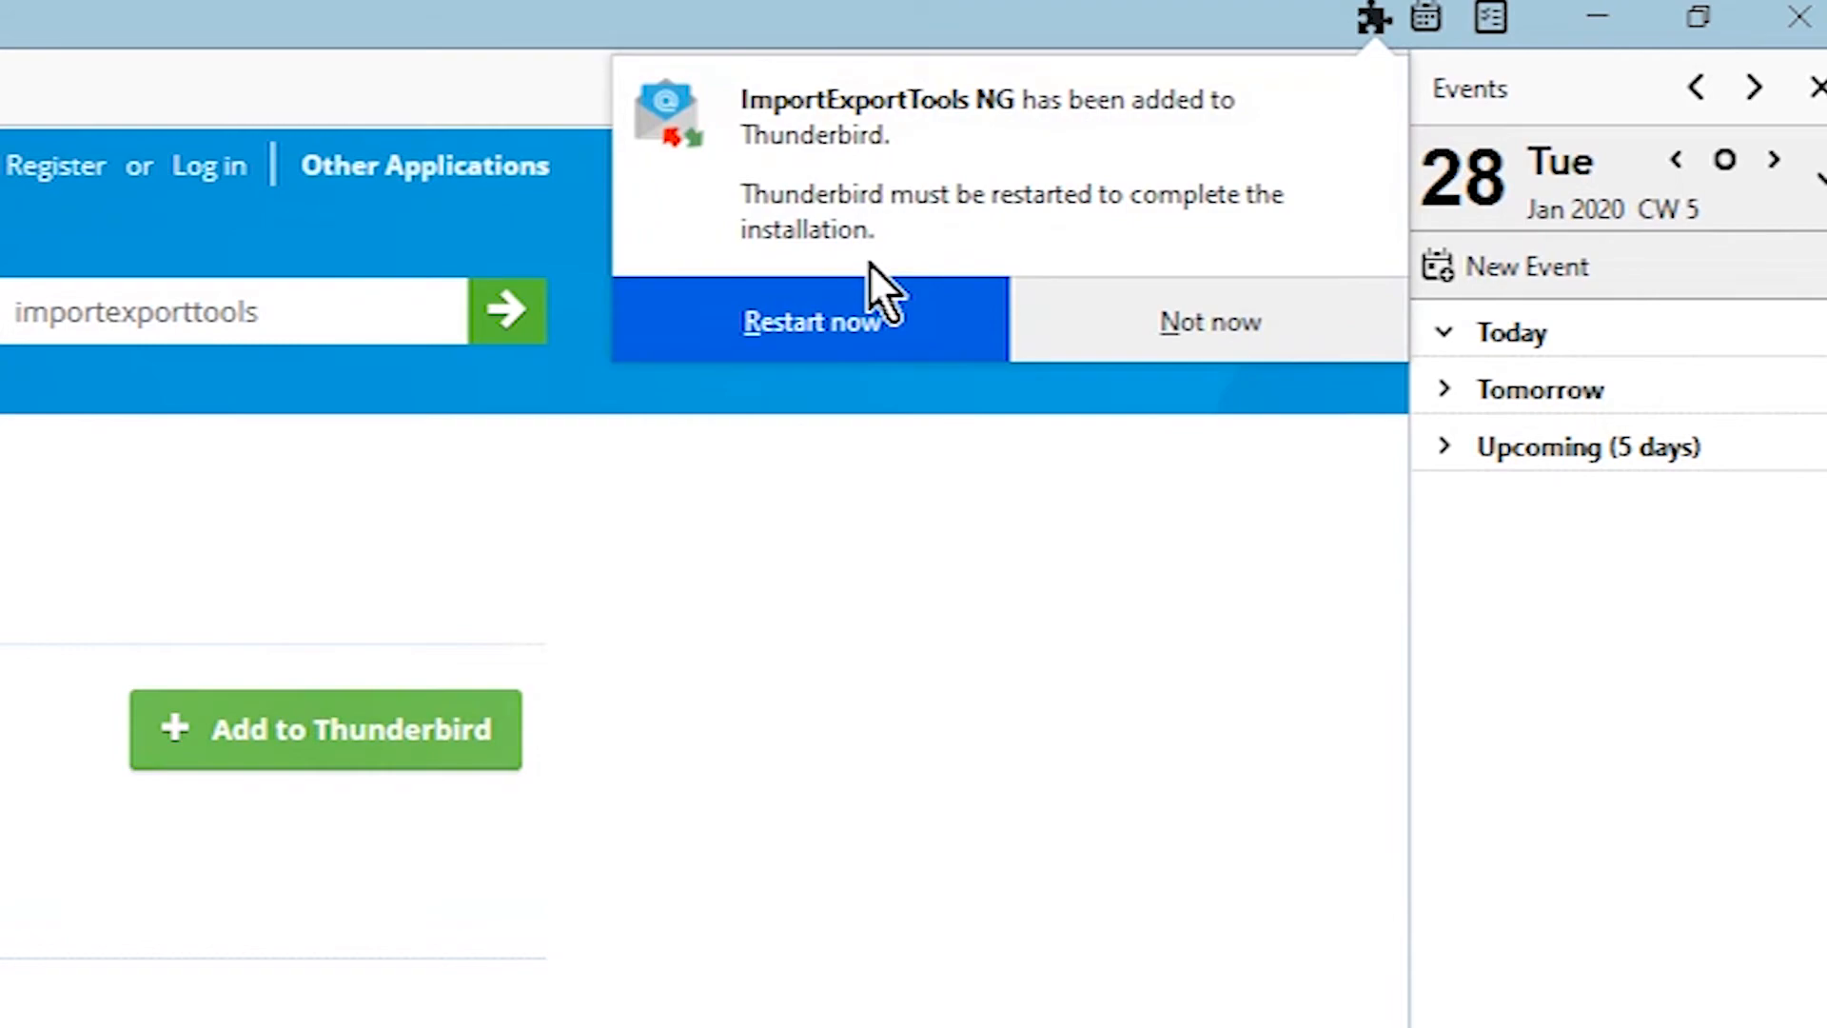
left_click(904, 335)
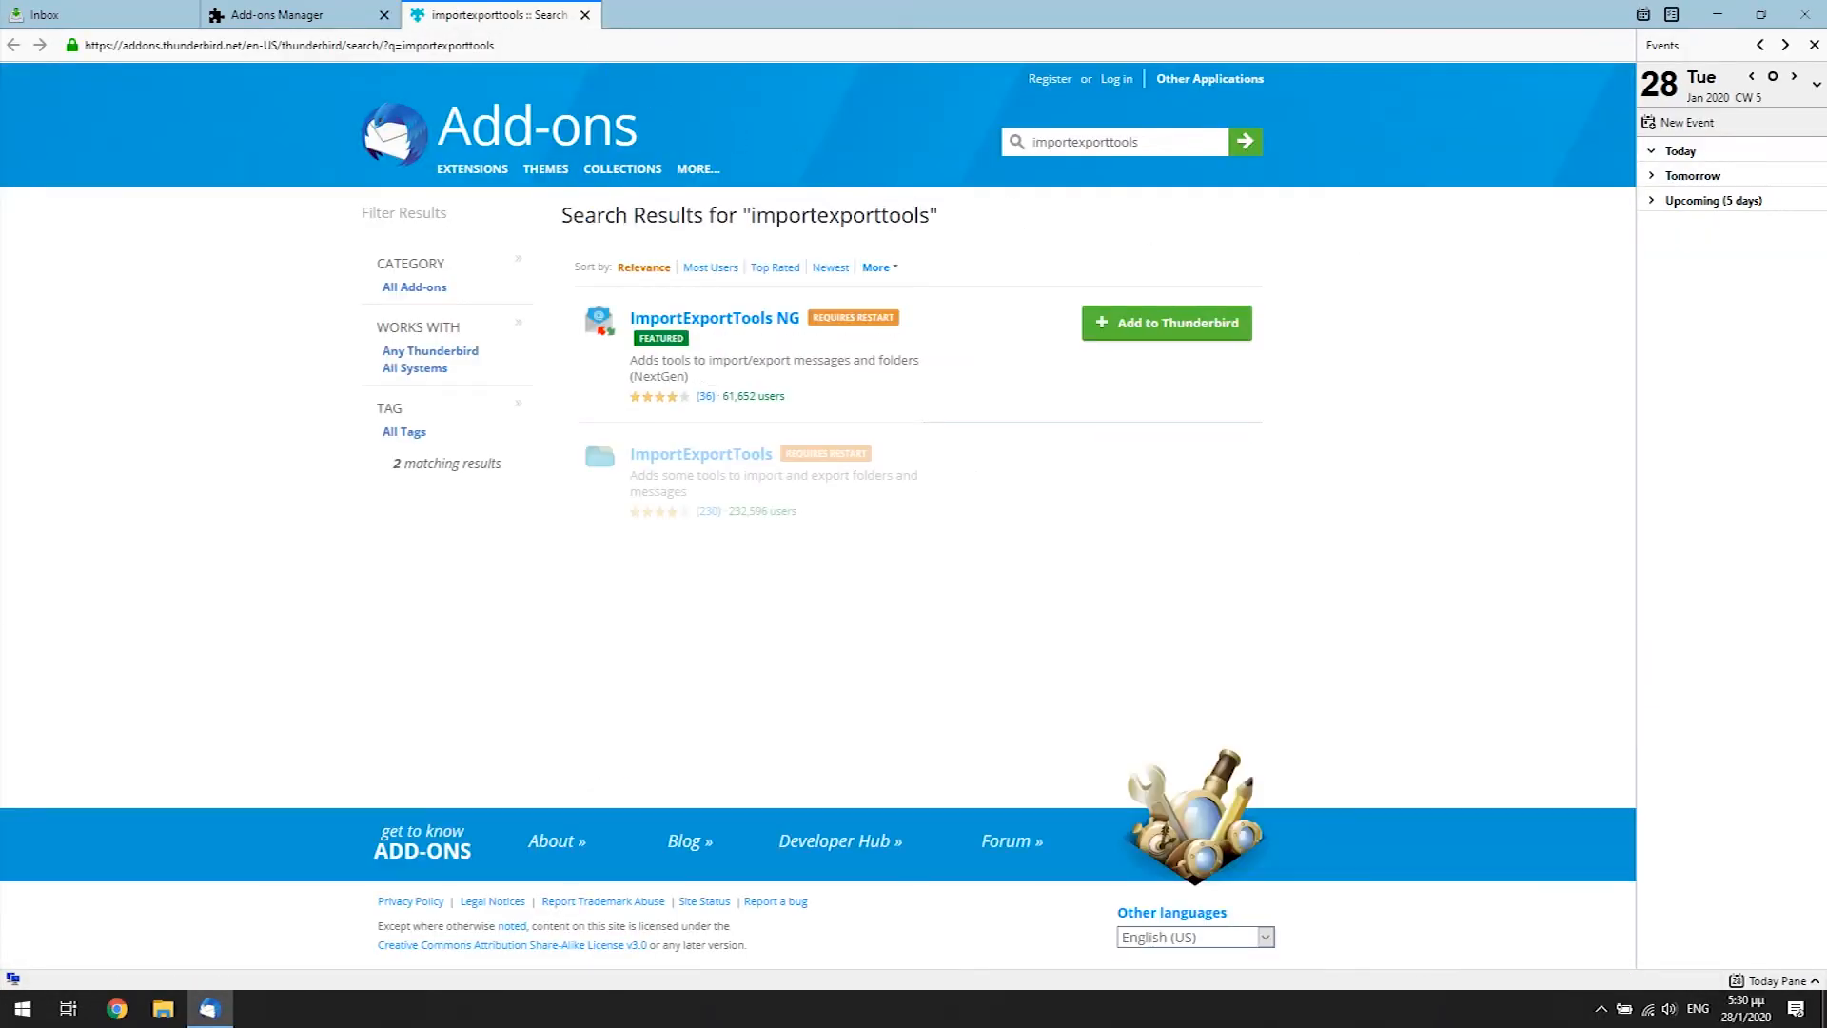
left_click(585, 15)
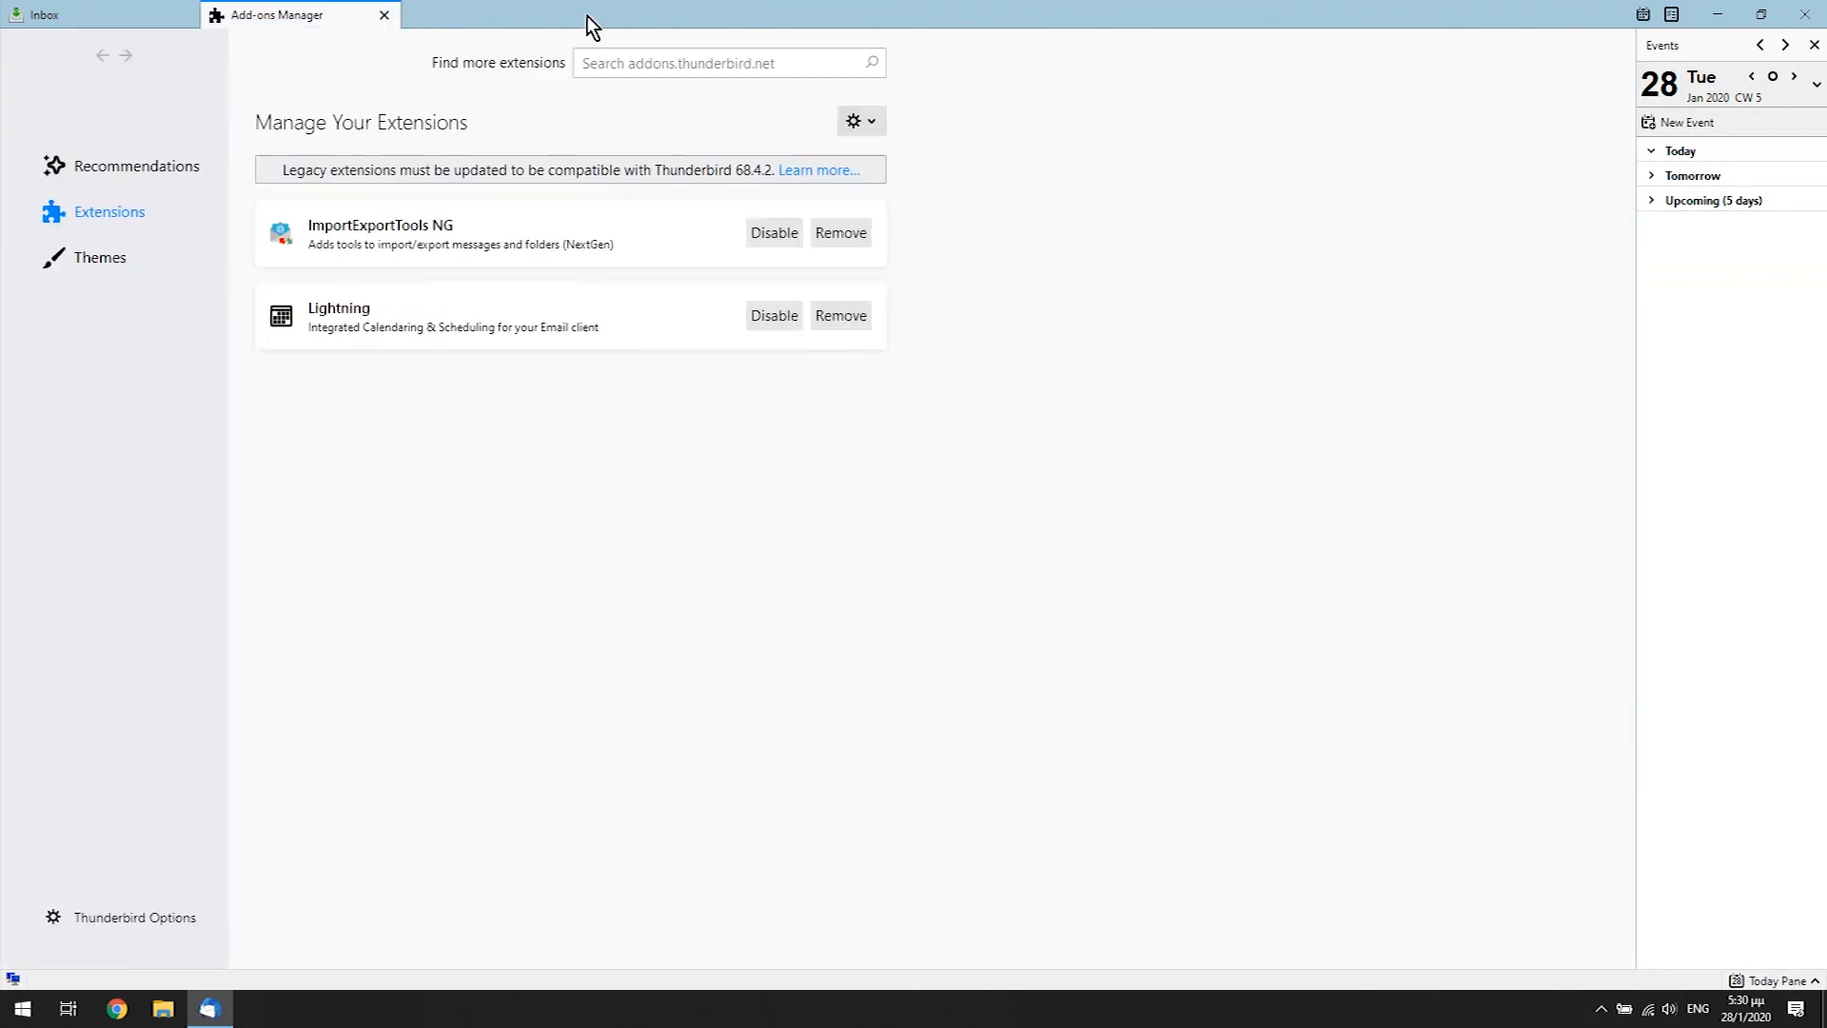
left_click(383, 15)
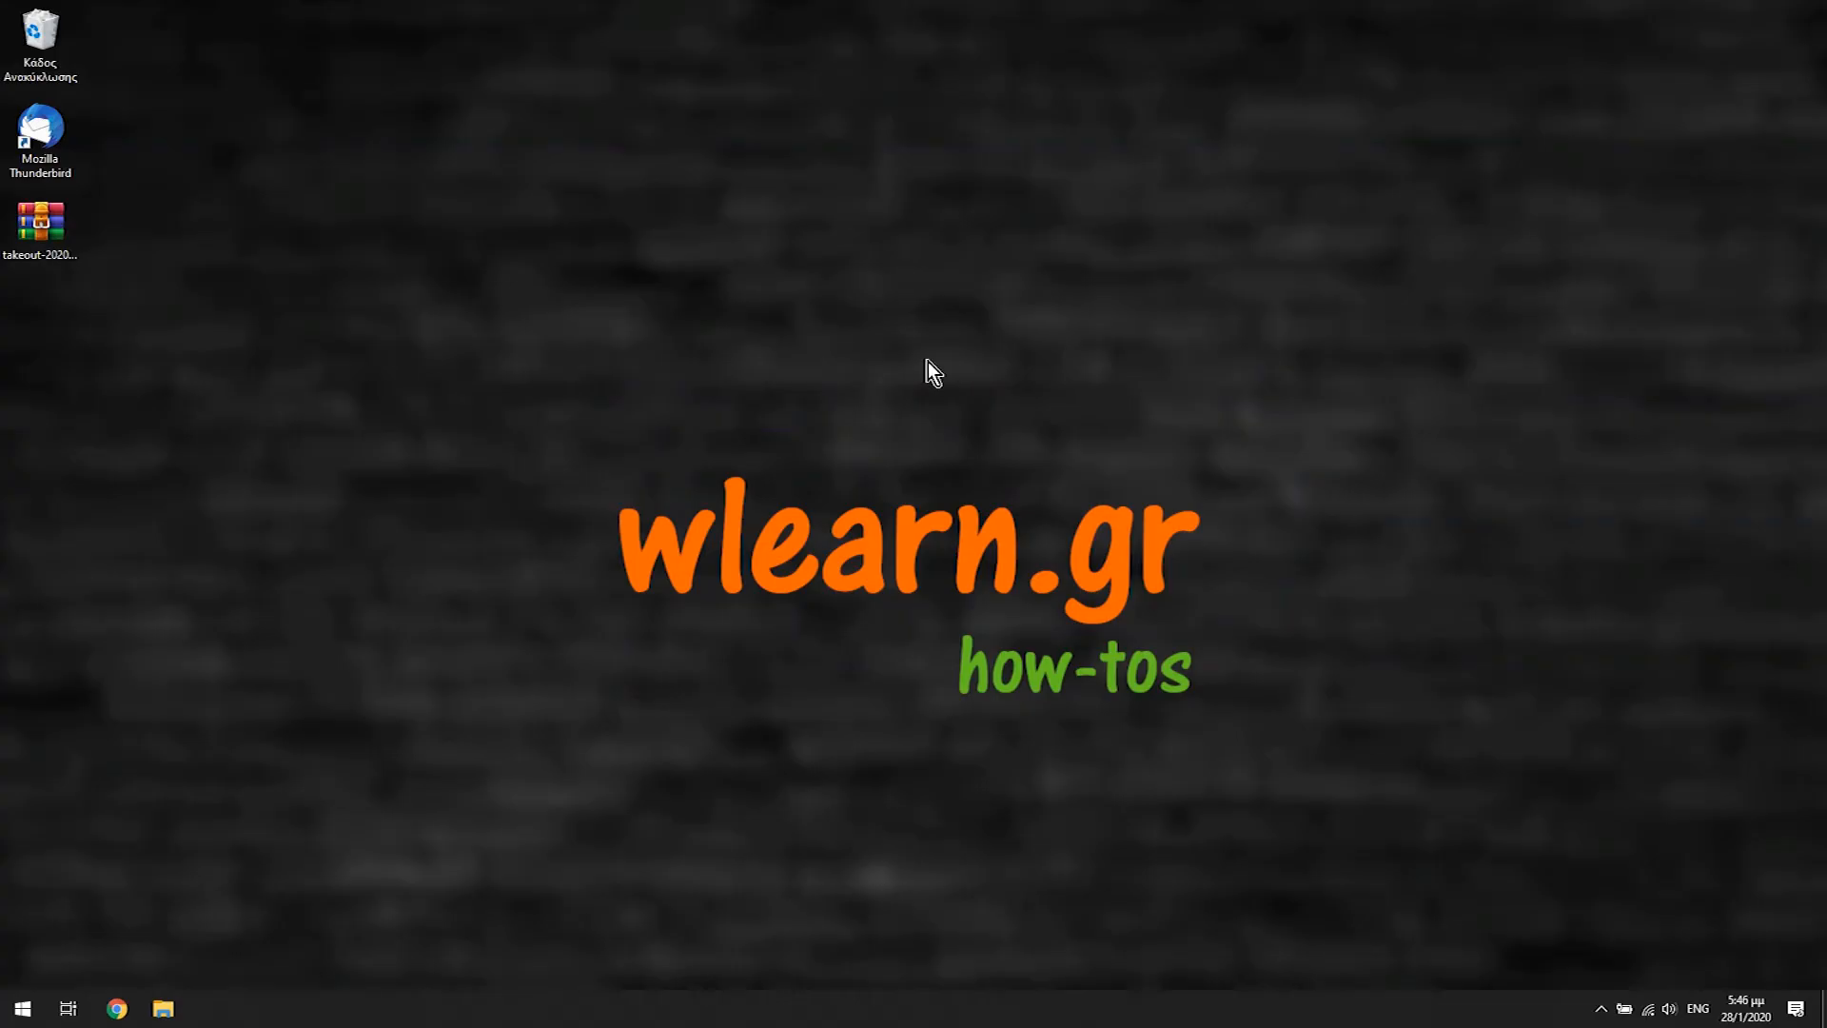
Extract the archive takeout-20200119T094252Z-001.zip directly onto the desktop.
left_click(21, 221)
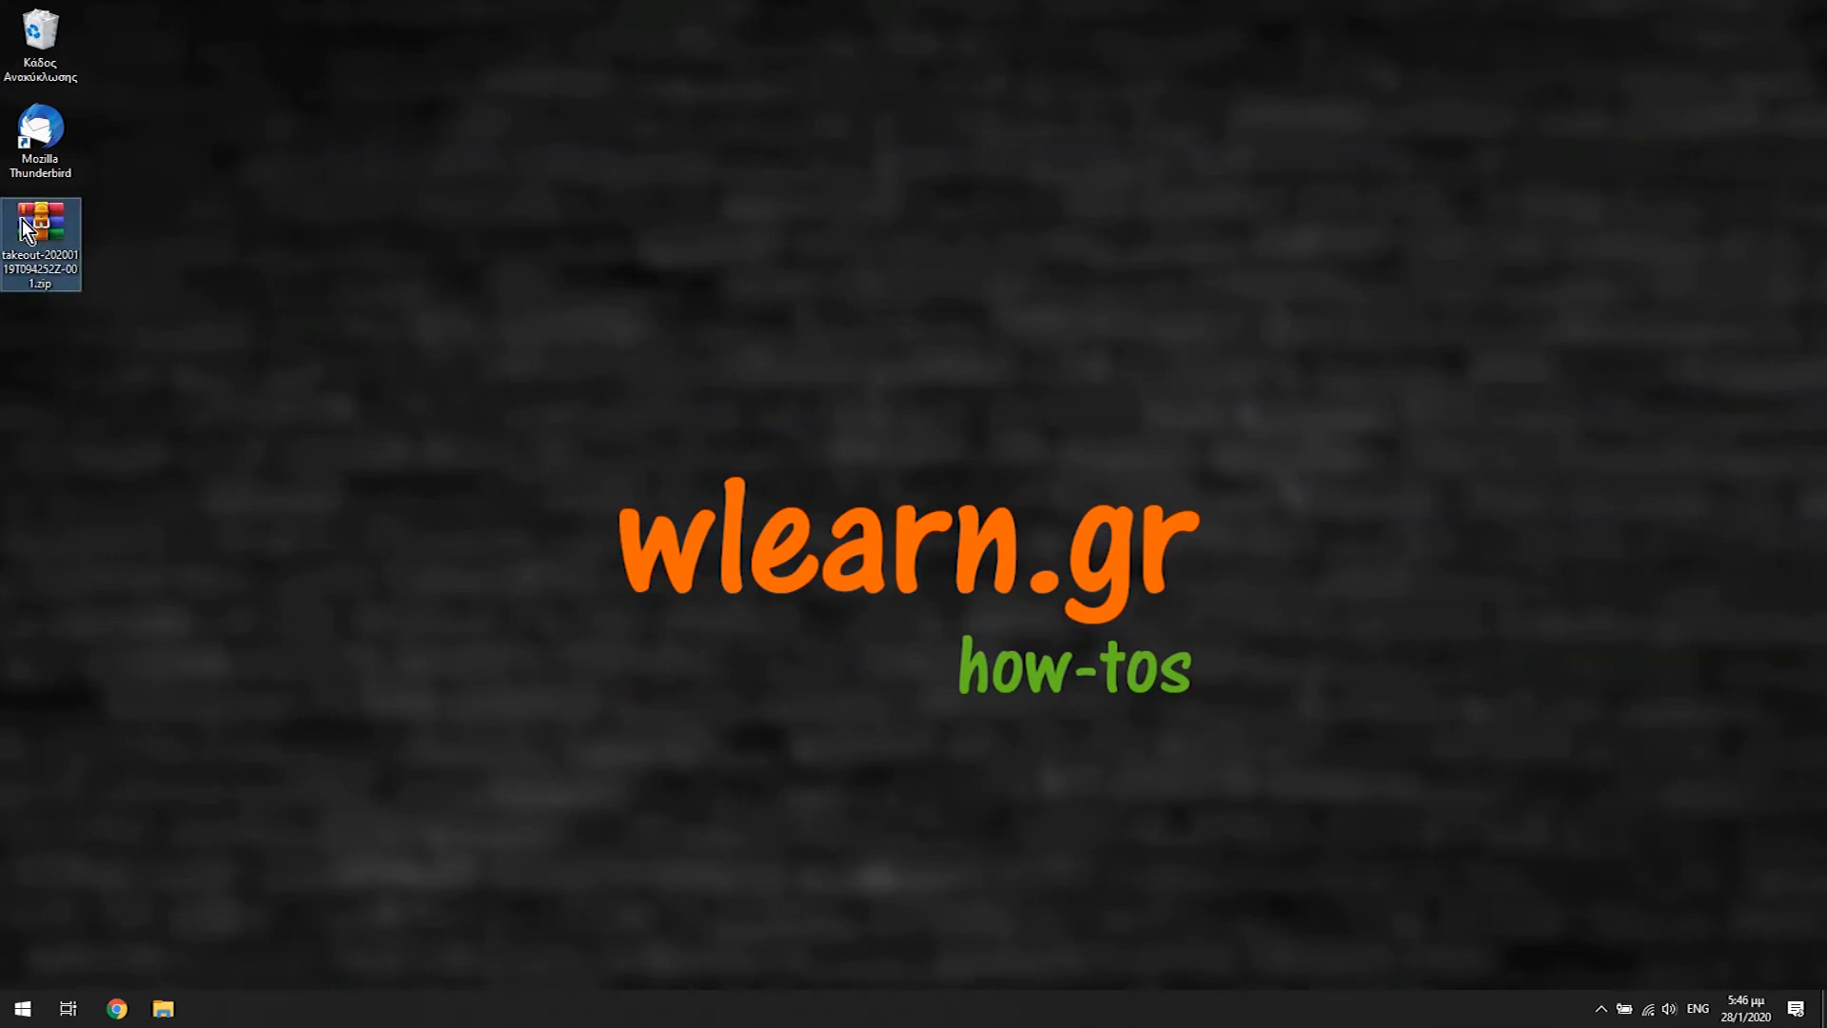
right_click(21, 218)
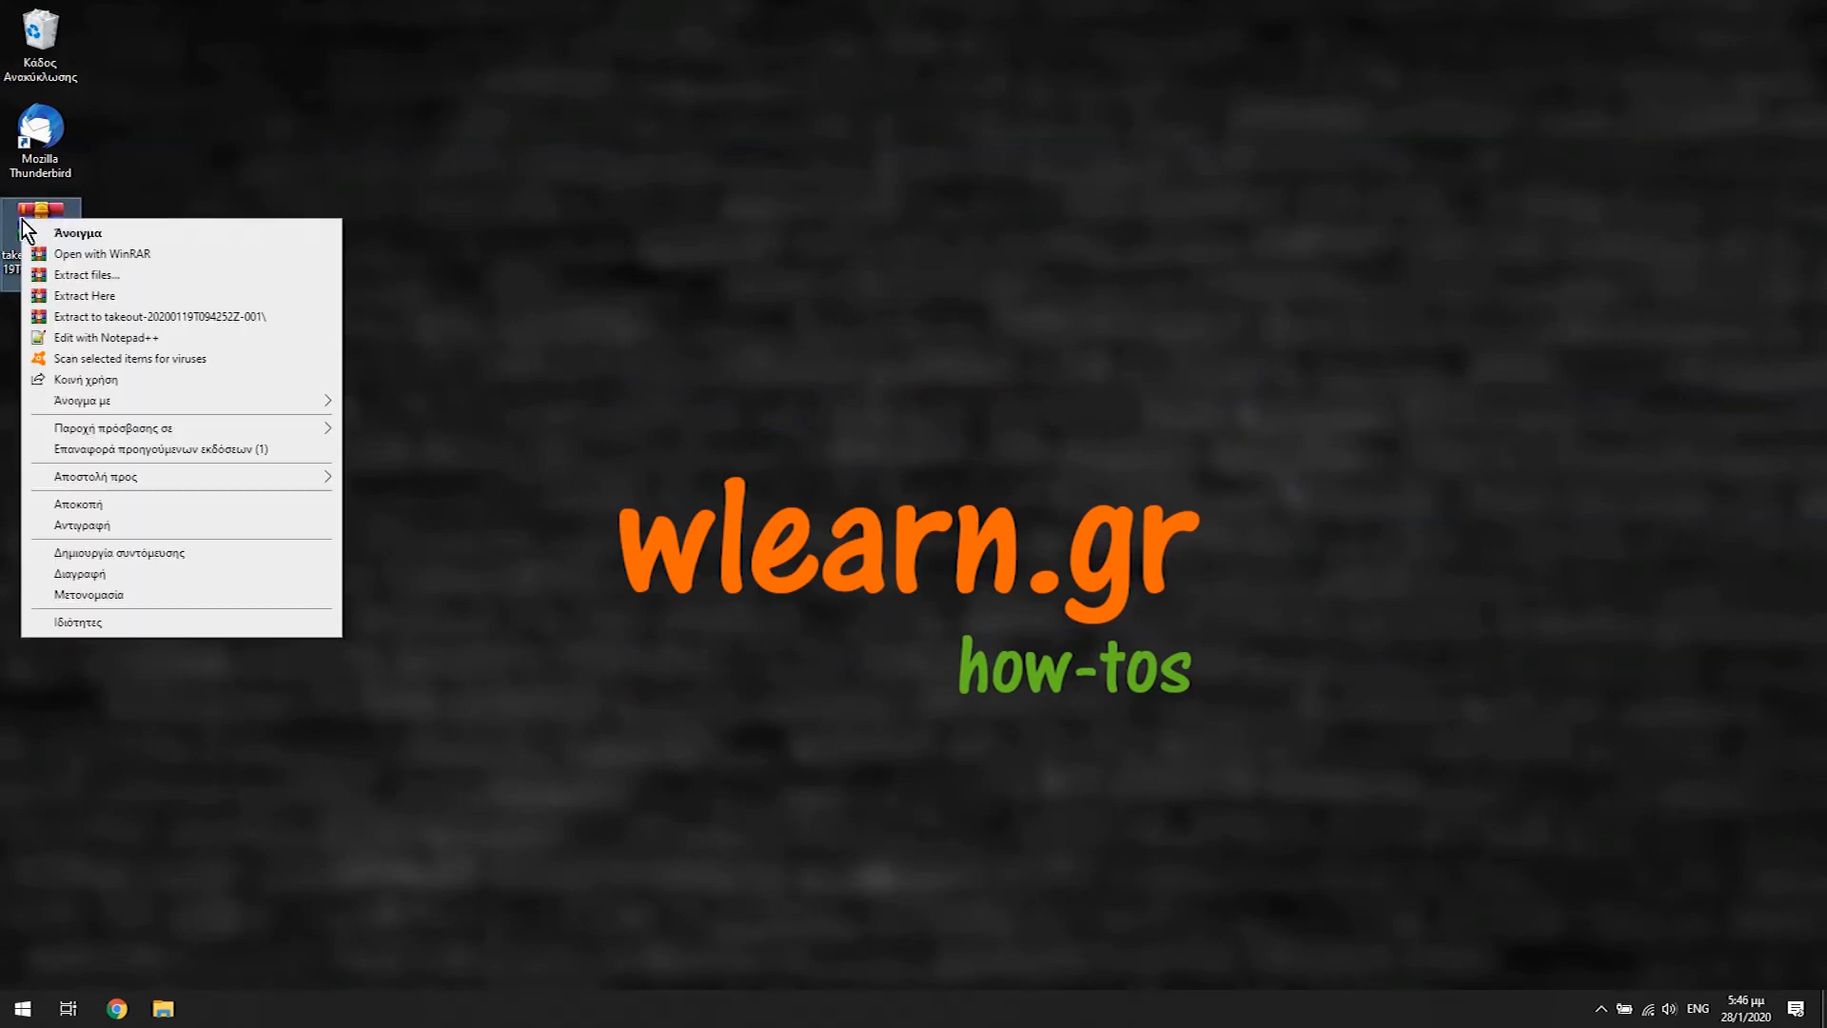
left_click(110, 297)
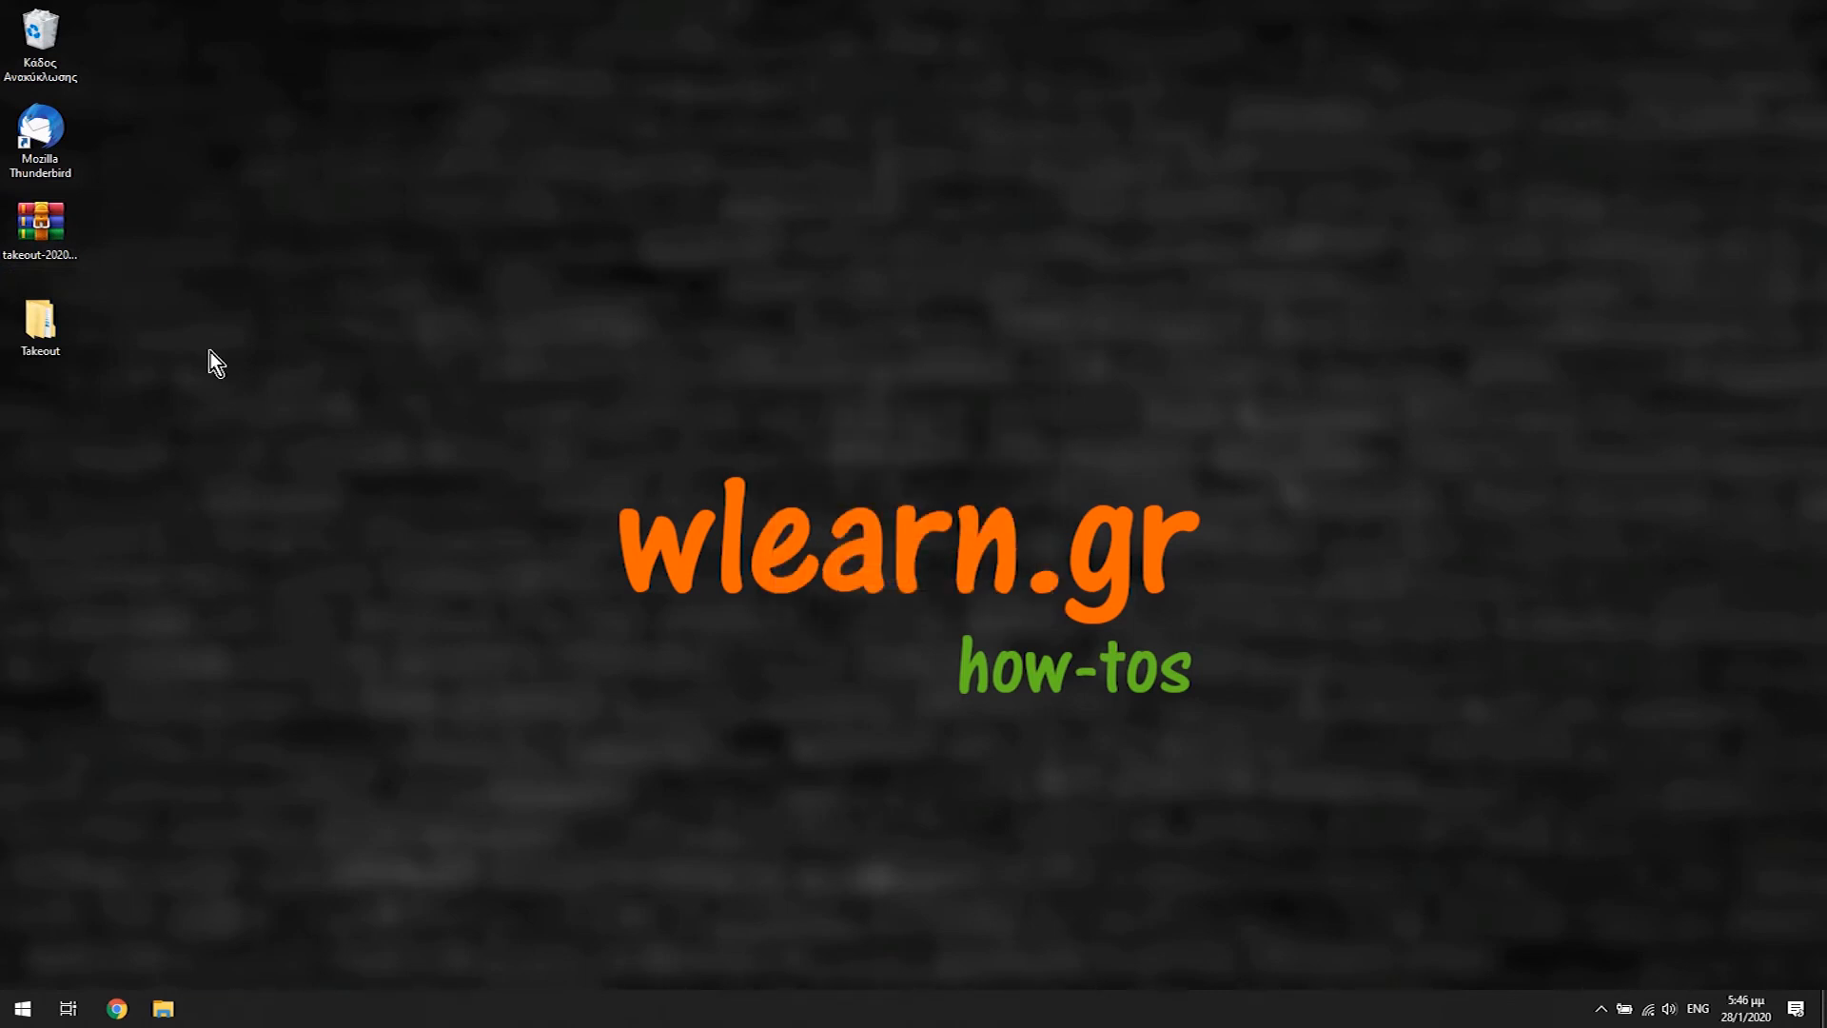
Locate the file All mail Including Spam and Trash.mbox in the extracted Takeout folder's Mail subfolder, then close the window.
double_click(43, 325)
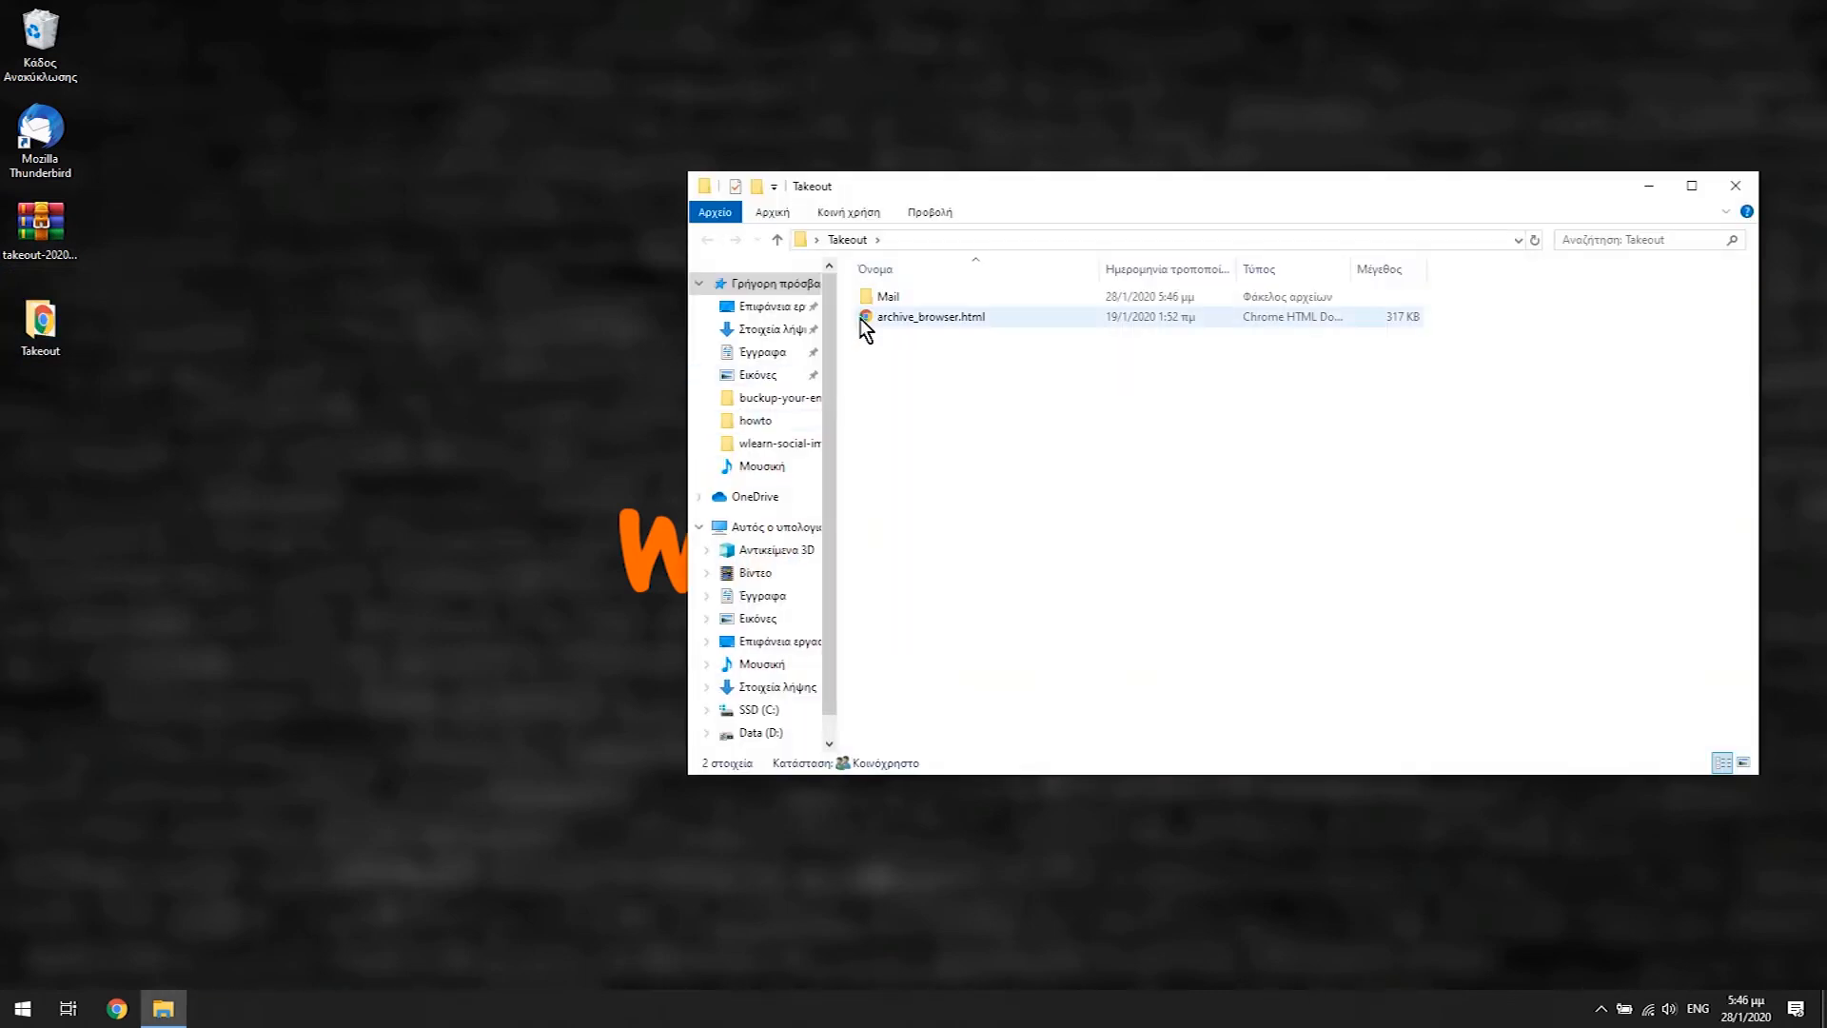
double_click(870, 301)
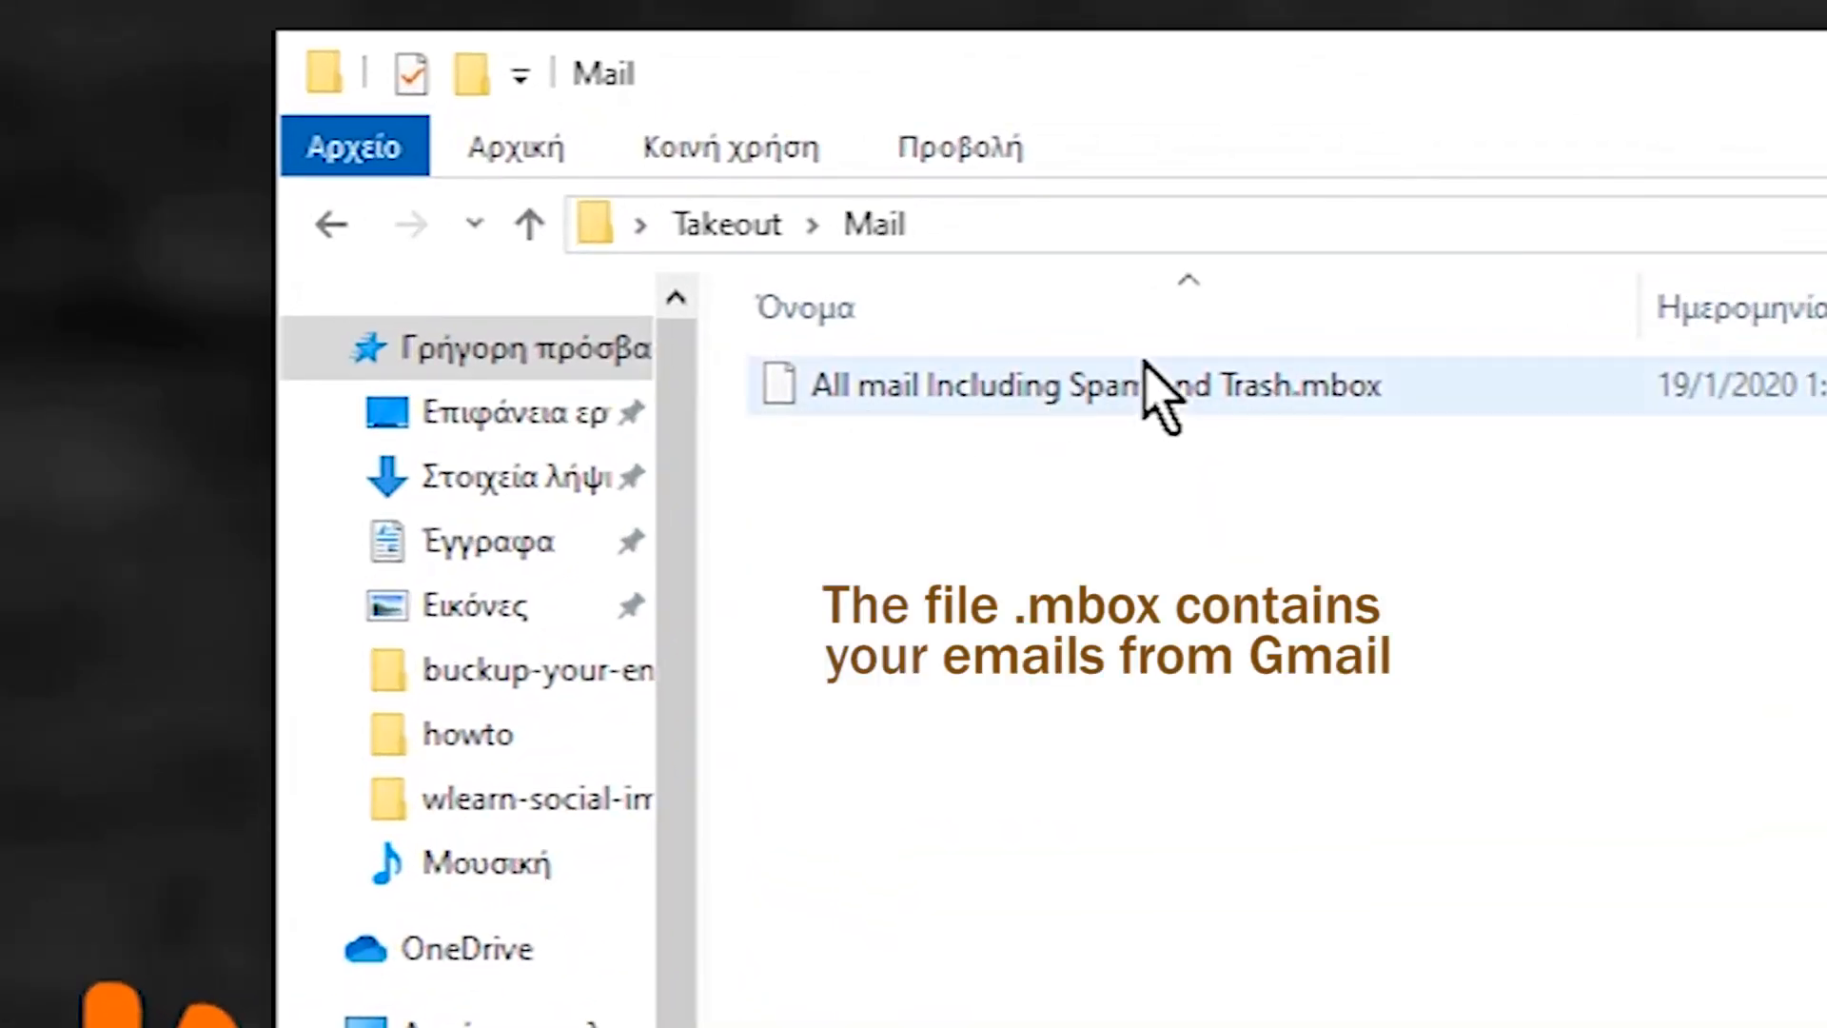
left_click(1104, 398)
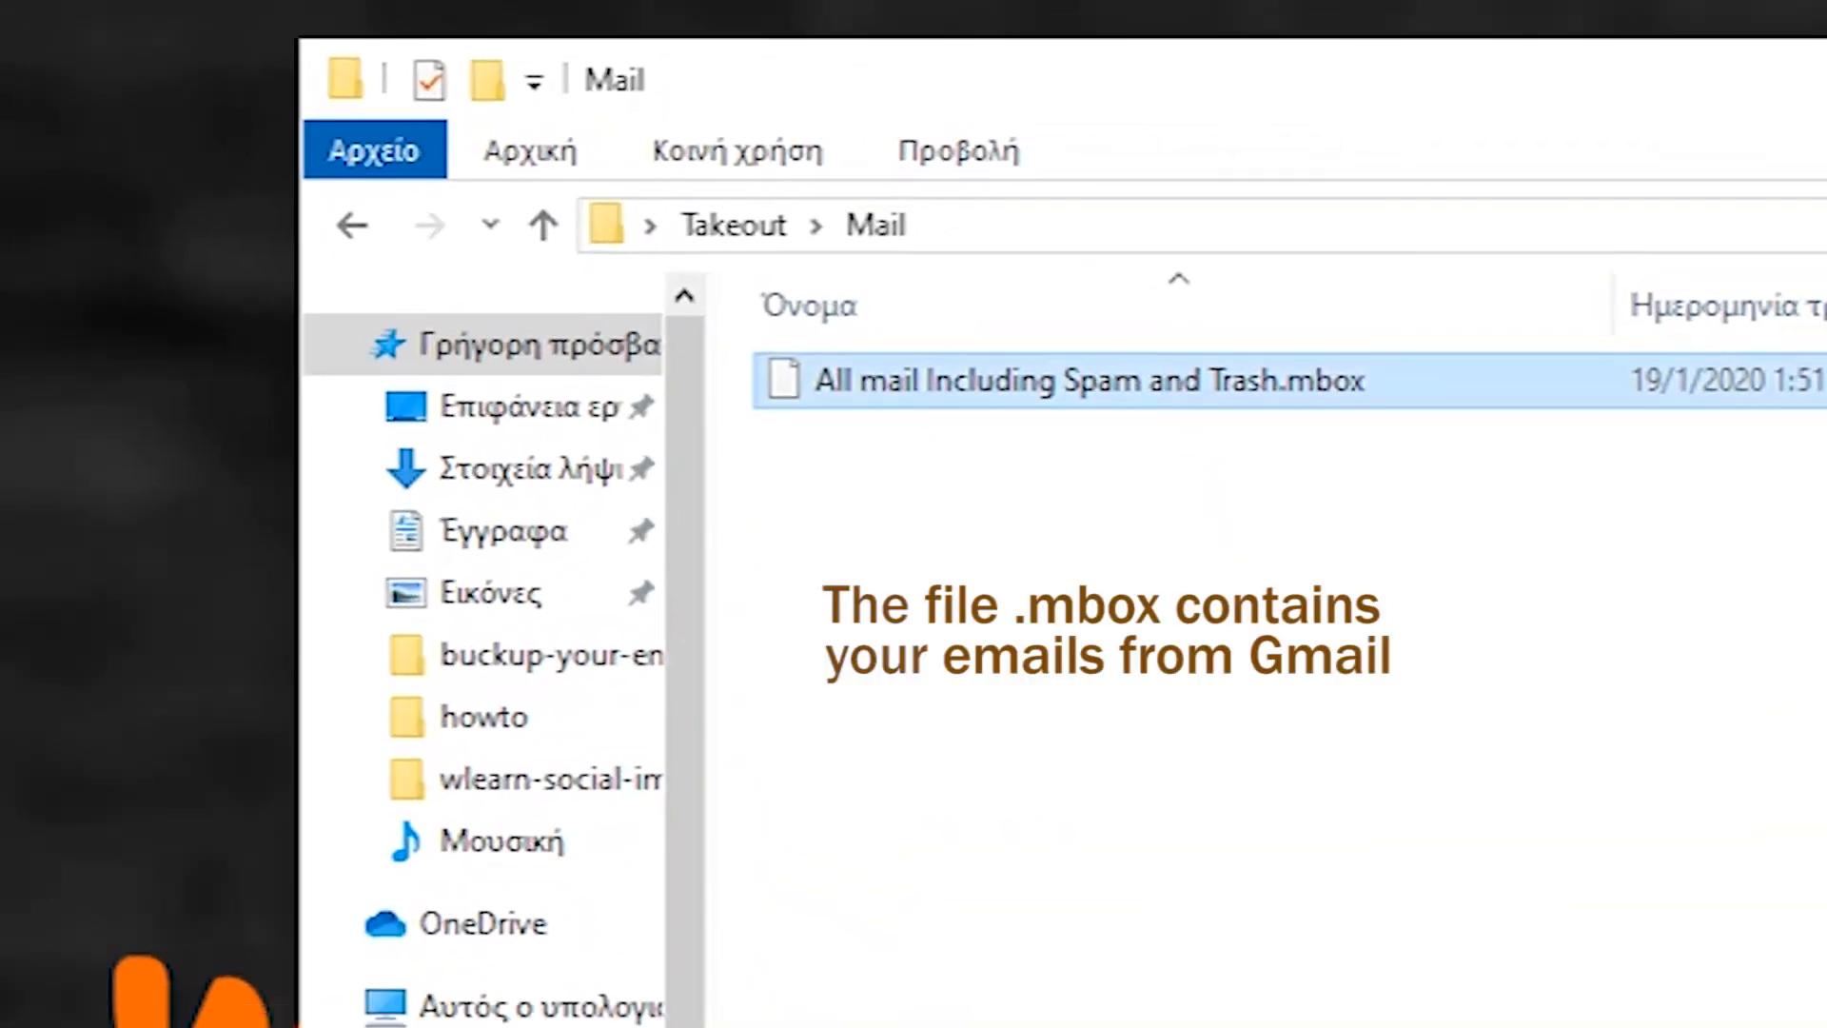
left_click(1713, 181)
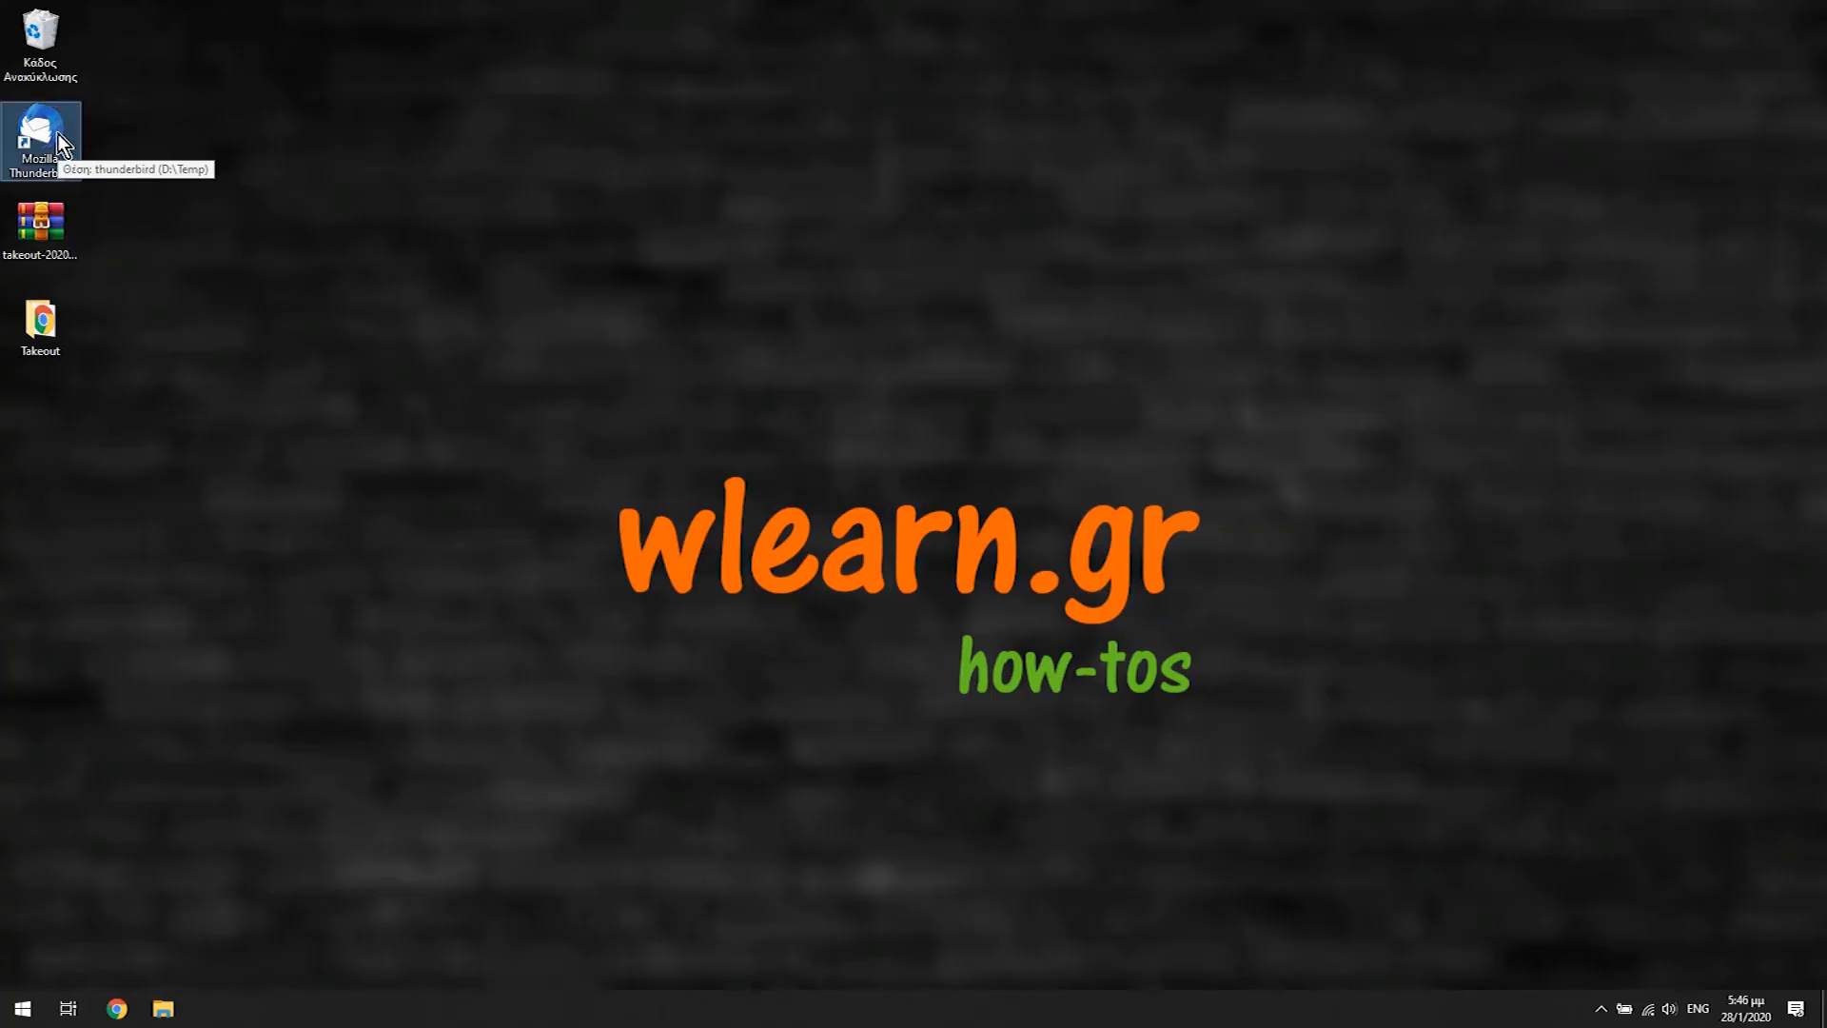
Open Thunderbird and start an ImportExportTools NG mbox import into Local Folders, importing directly one or more mbox files.
double_click(57, 133)
left_click(58, 249)
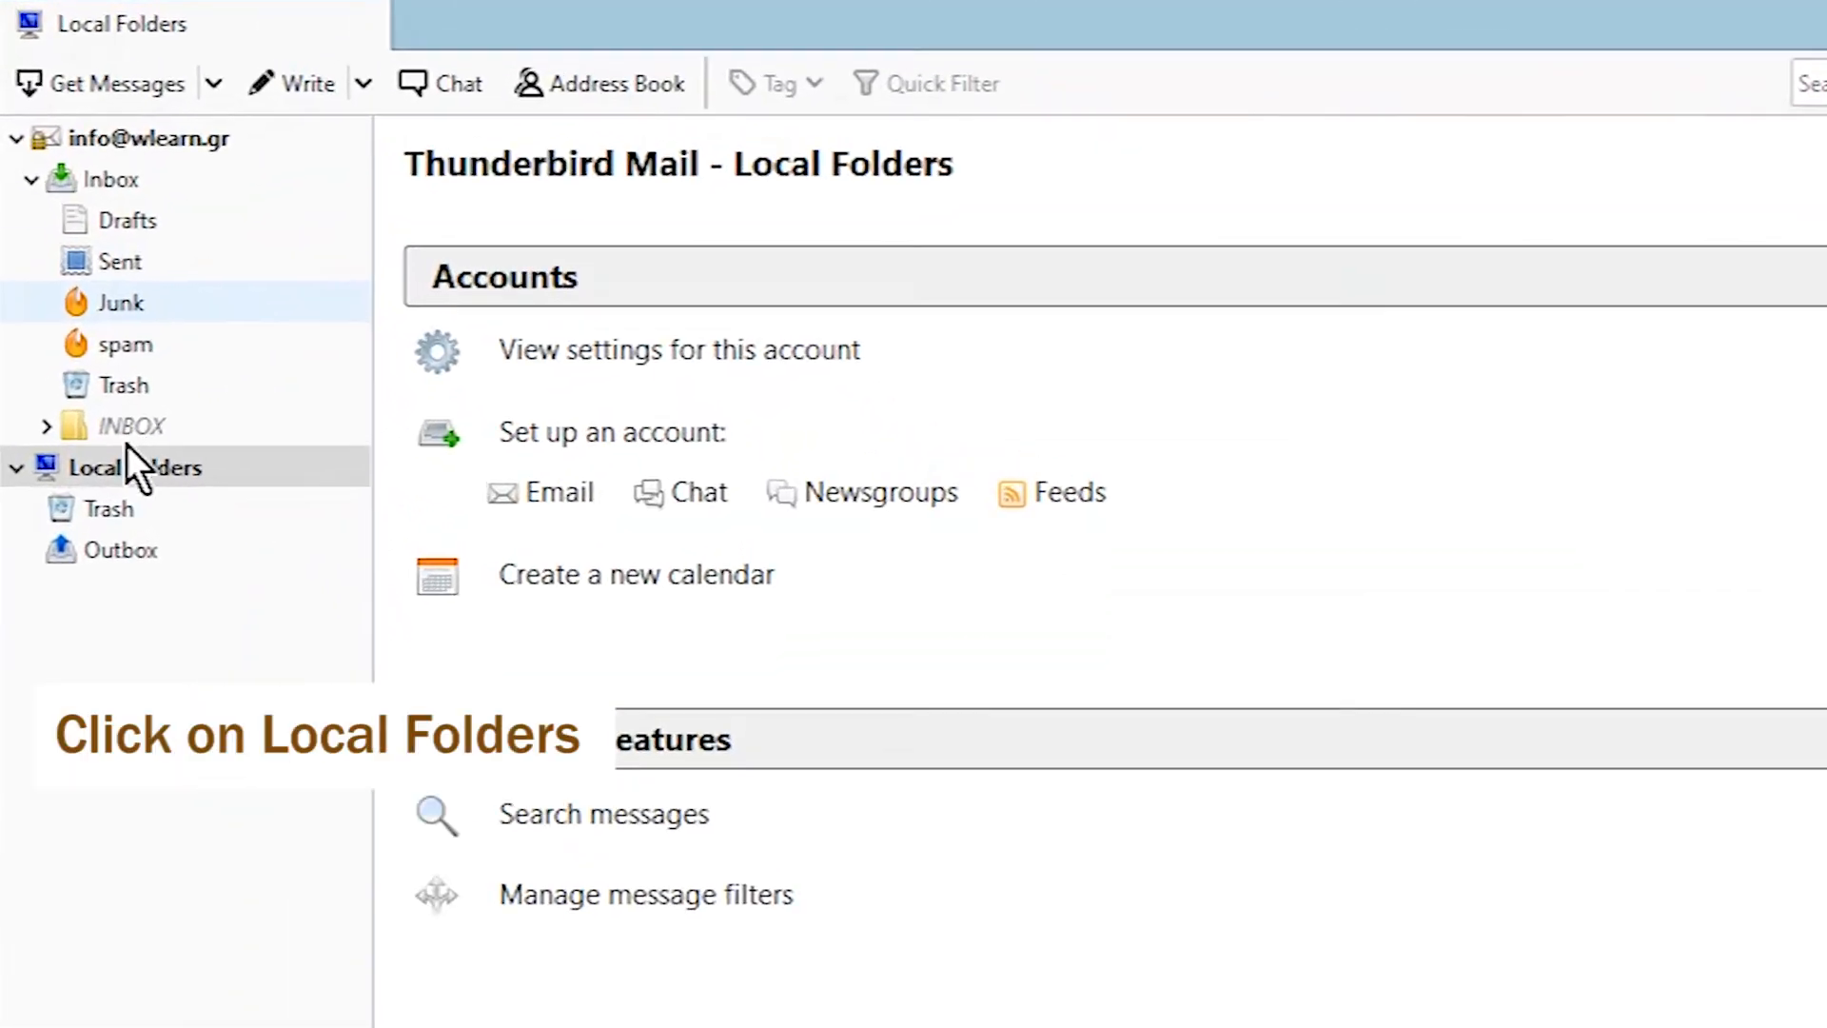
left_click(143, 466)
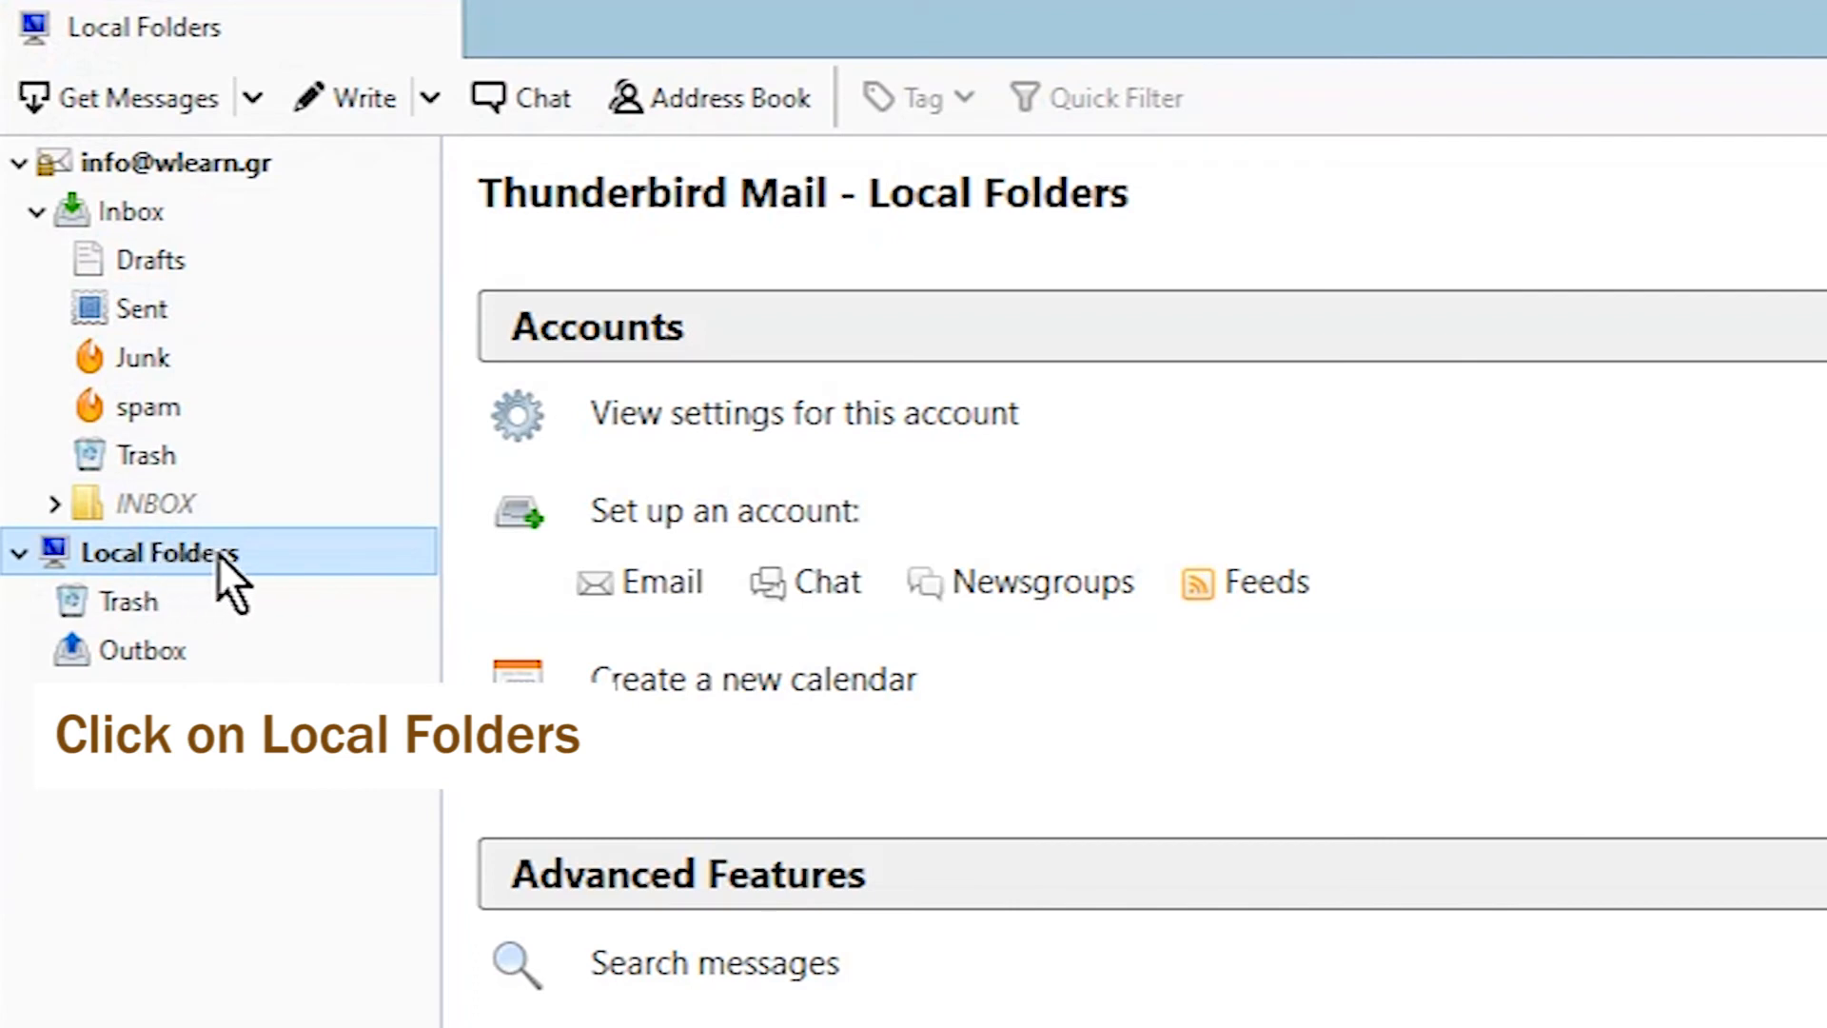
key("alt")
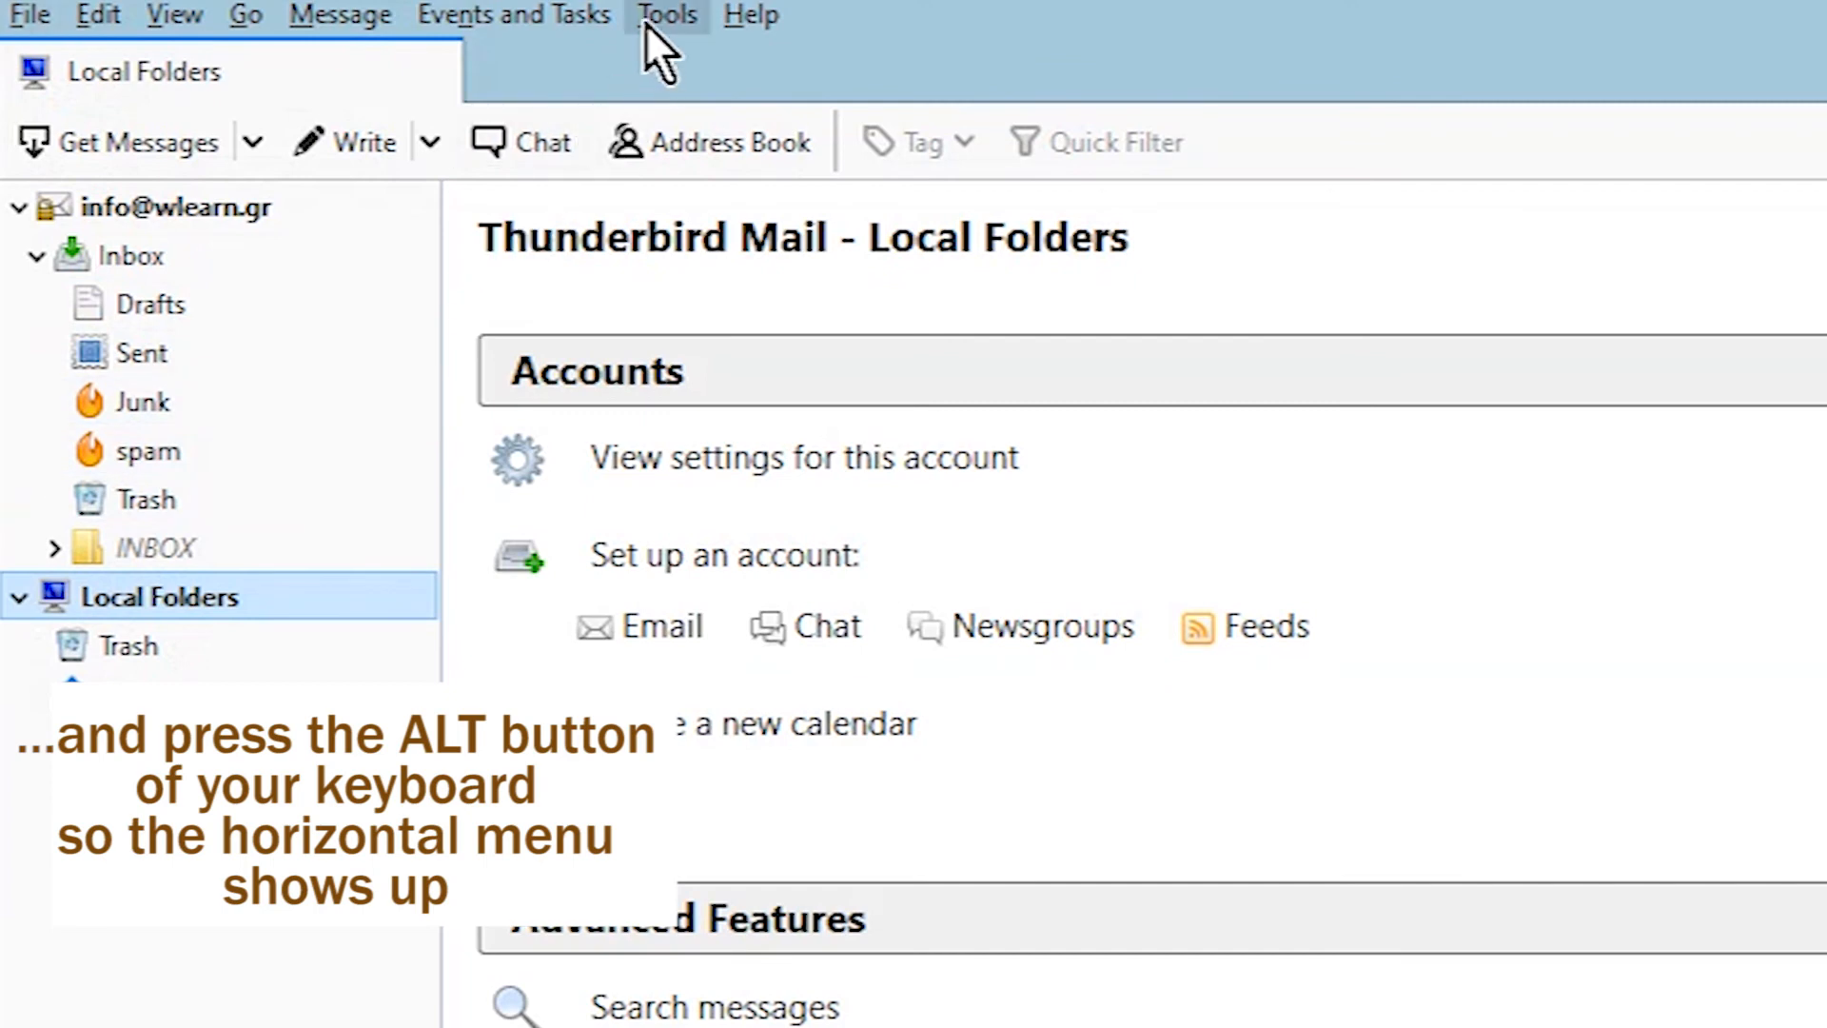
left_click(671, 17)
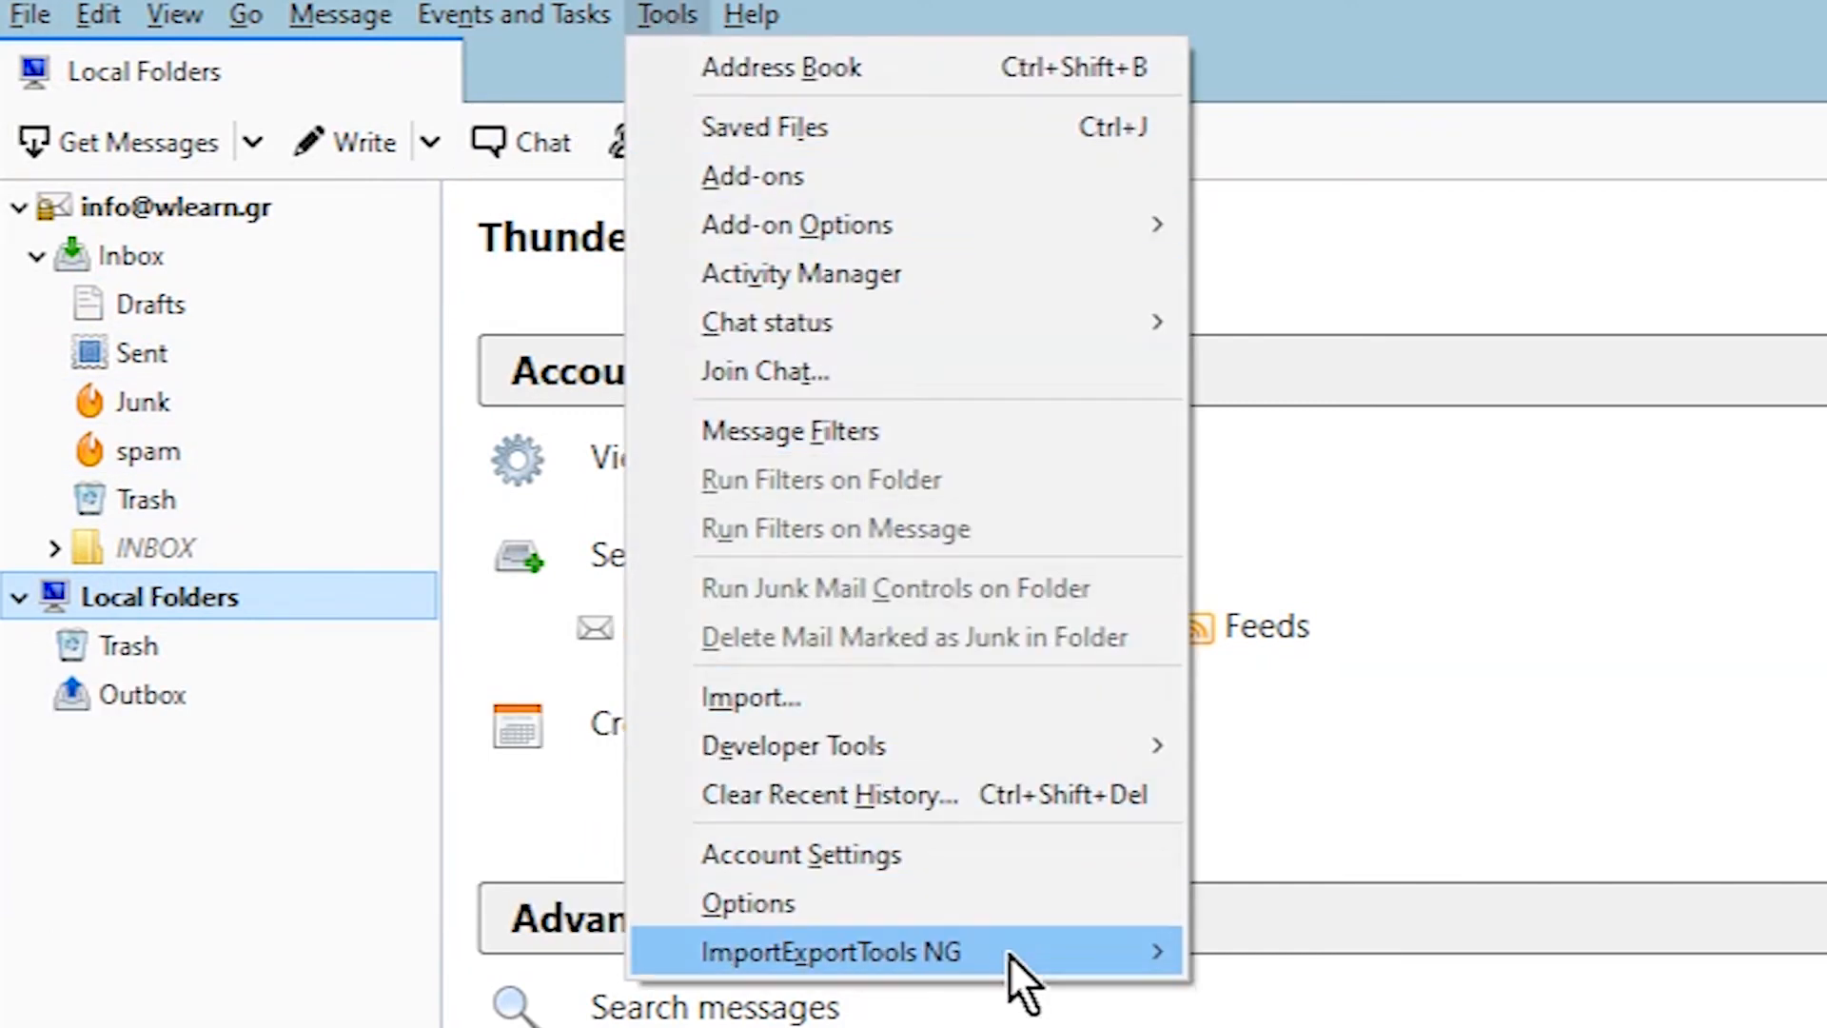
mouse_move(976, 939)
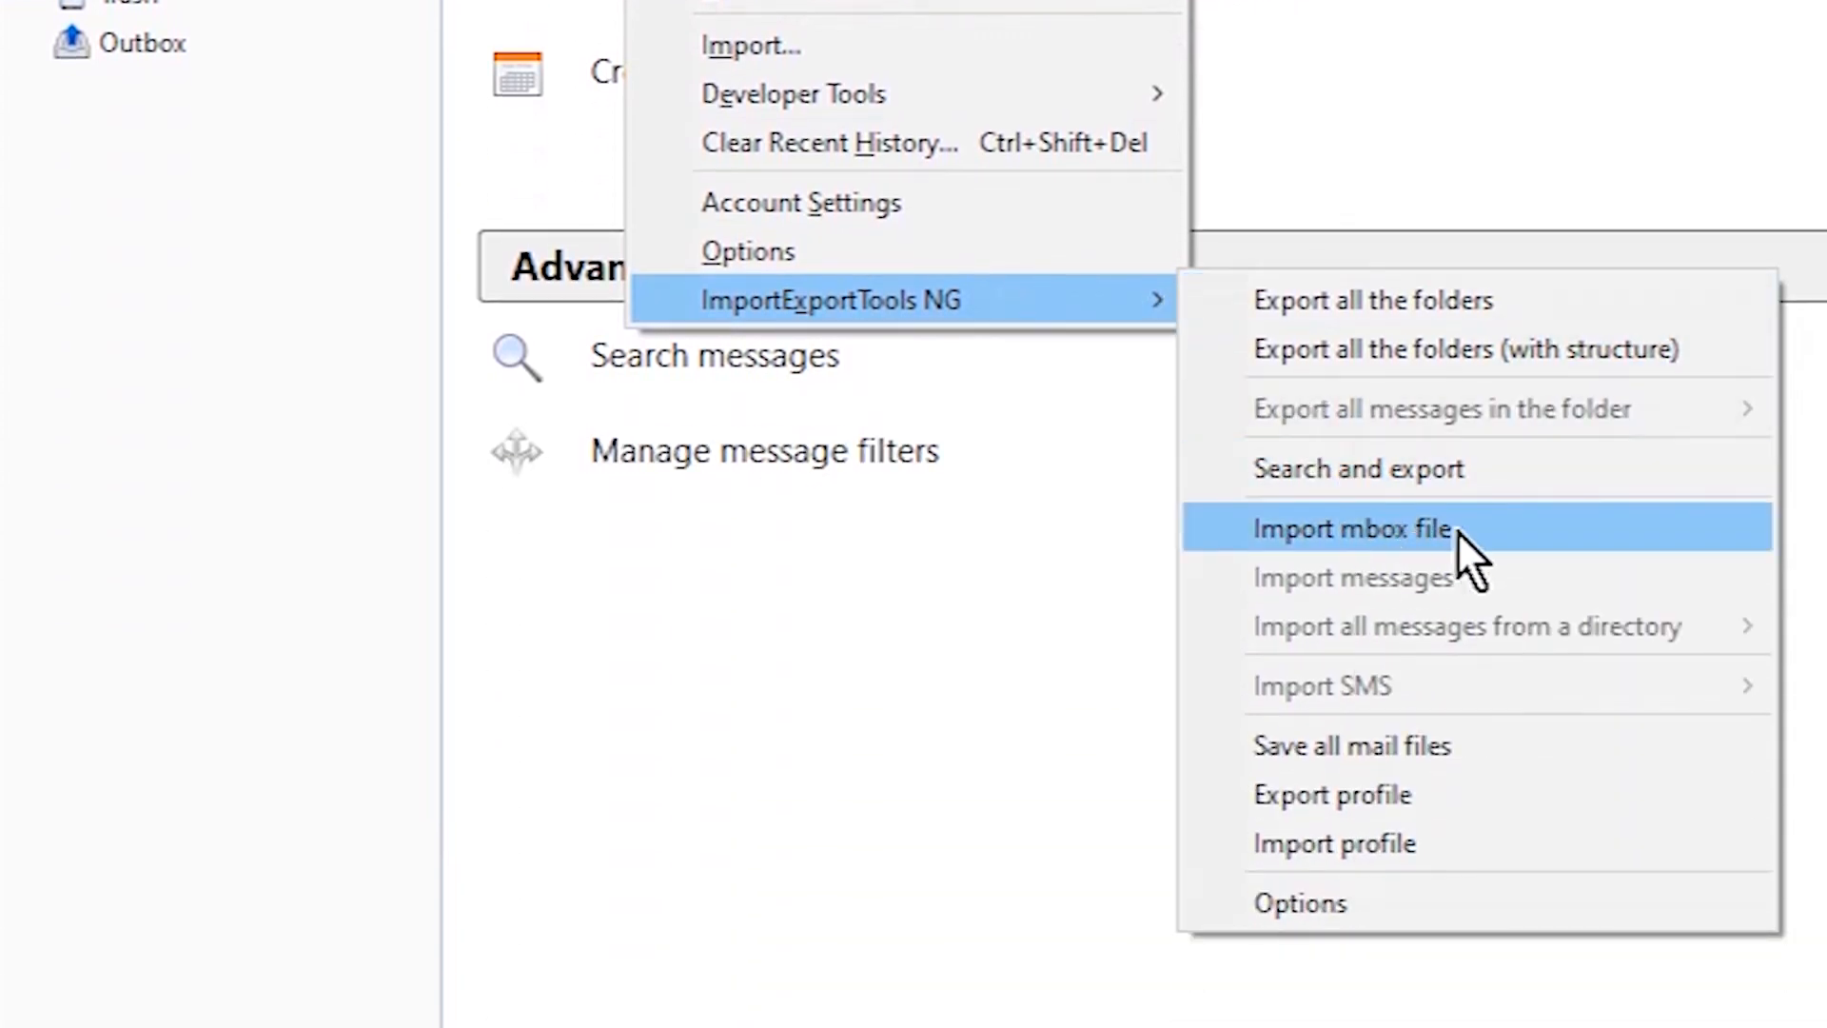
left_click(1400, 531)
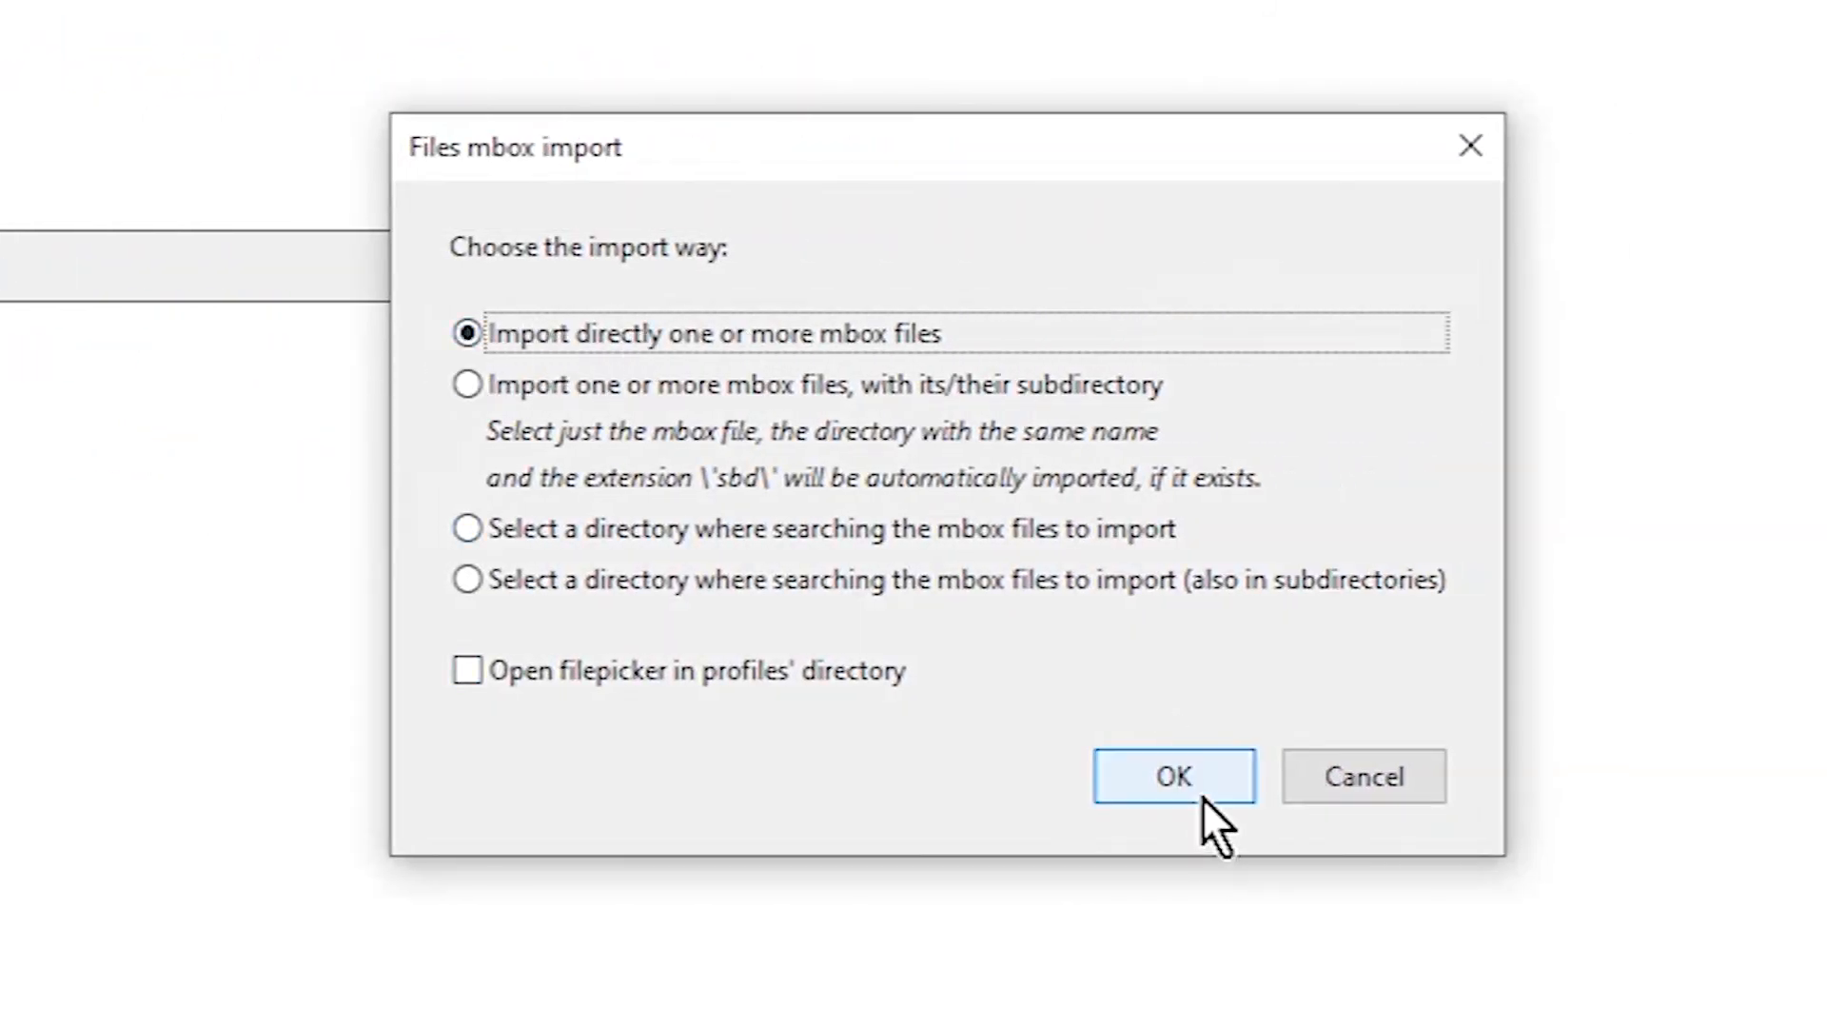
left_click(1180, 776)
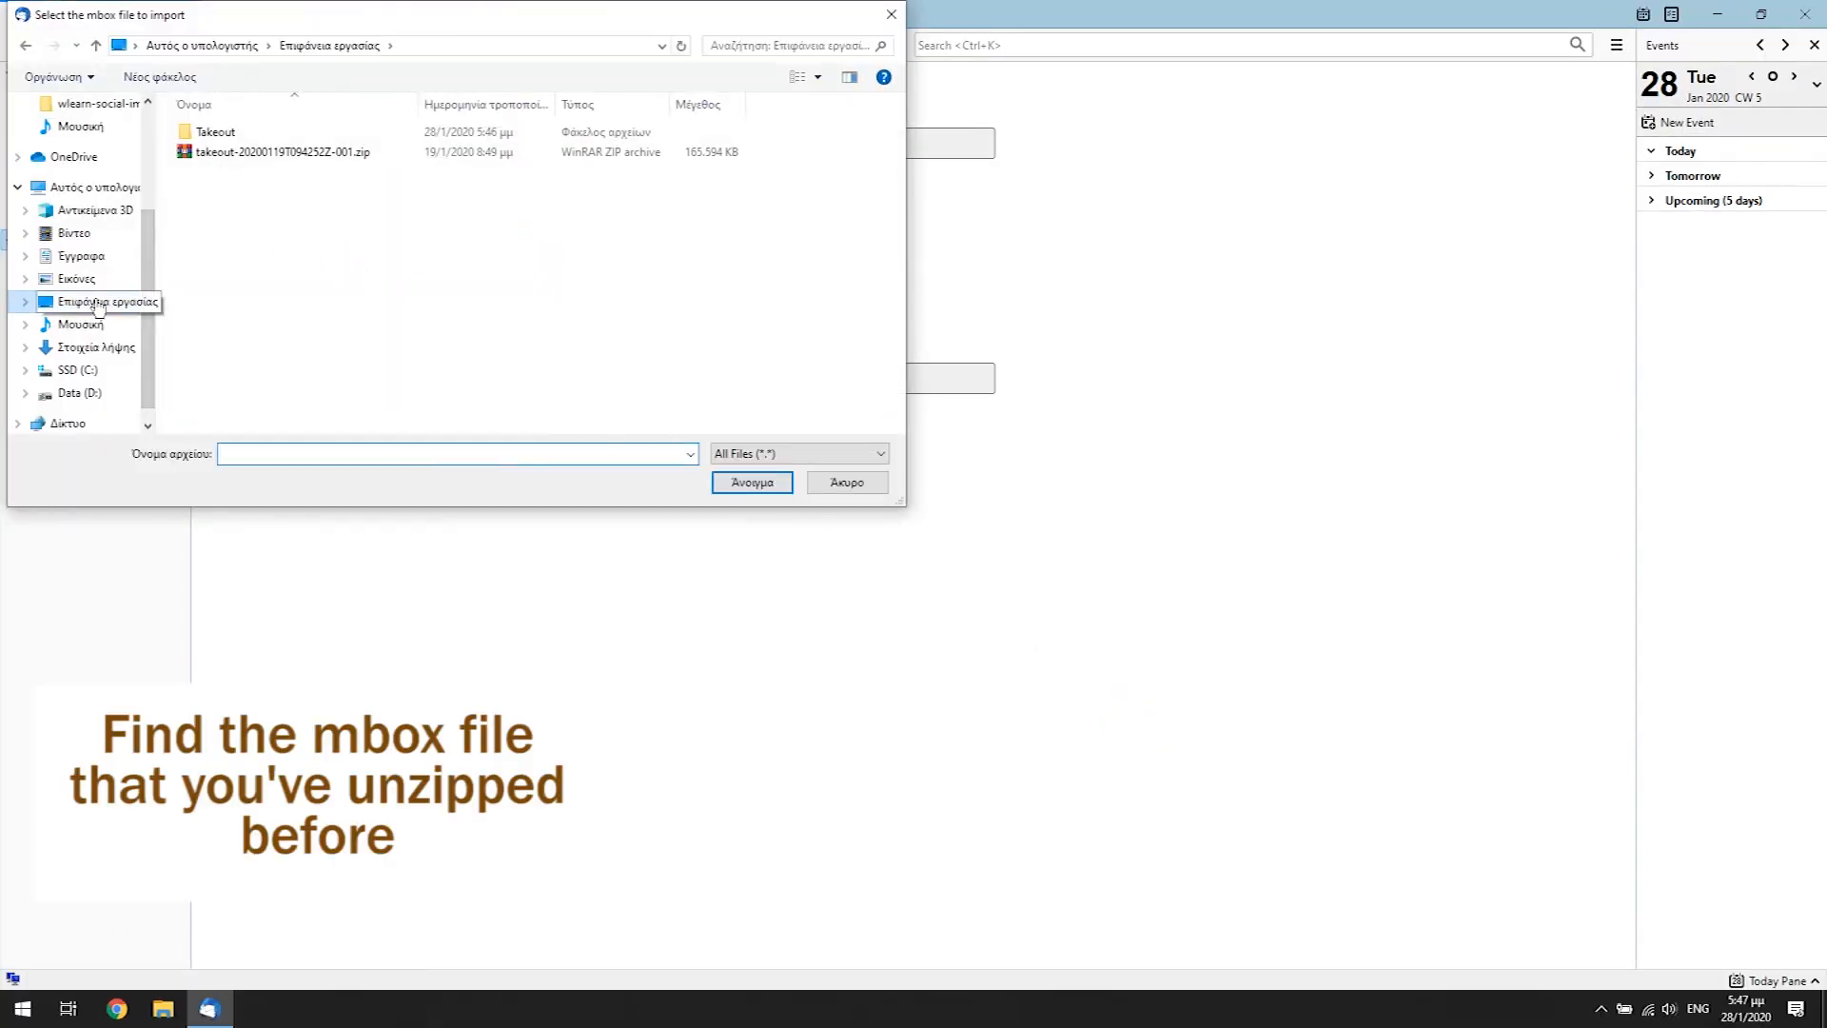
Import All mail Including Spam and Trash.mbox from the desktop's Takeout\Mail folder, and open the imported mail folder.
double_click(224, 131)
left_click(224, 132)
double_click(224, 131)
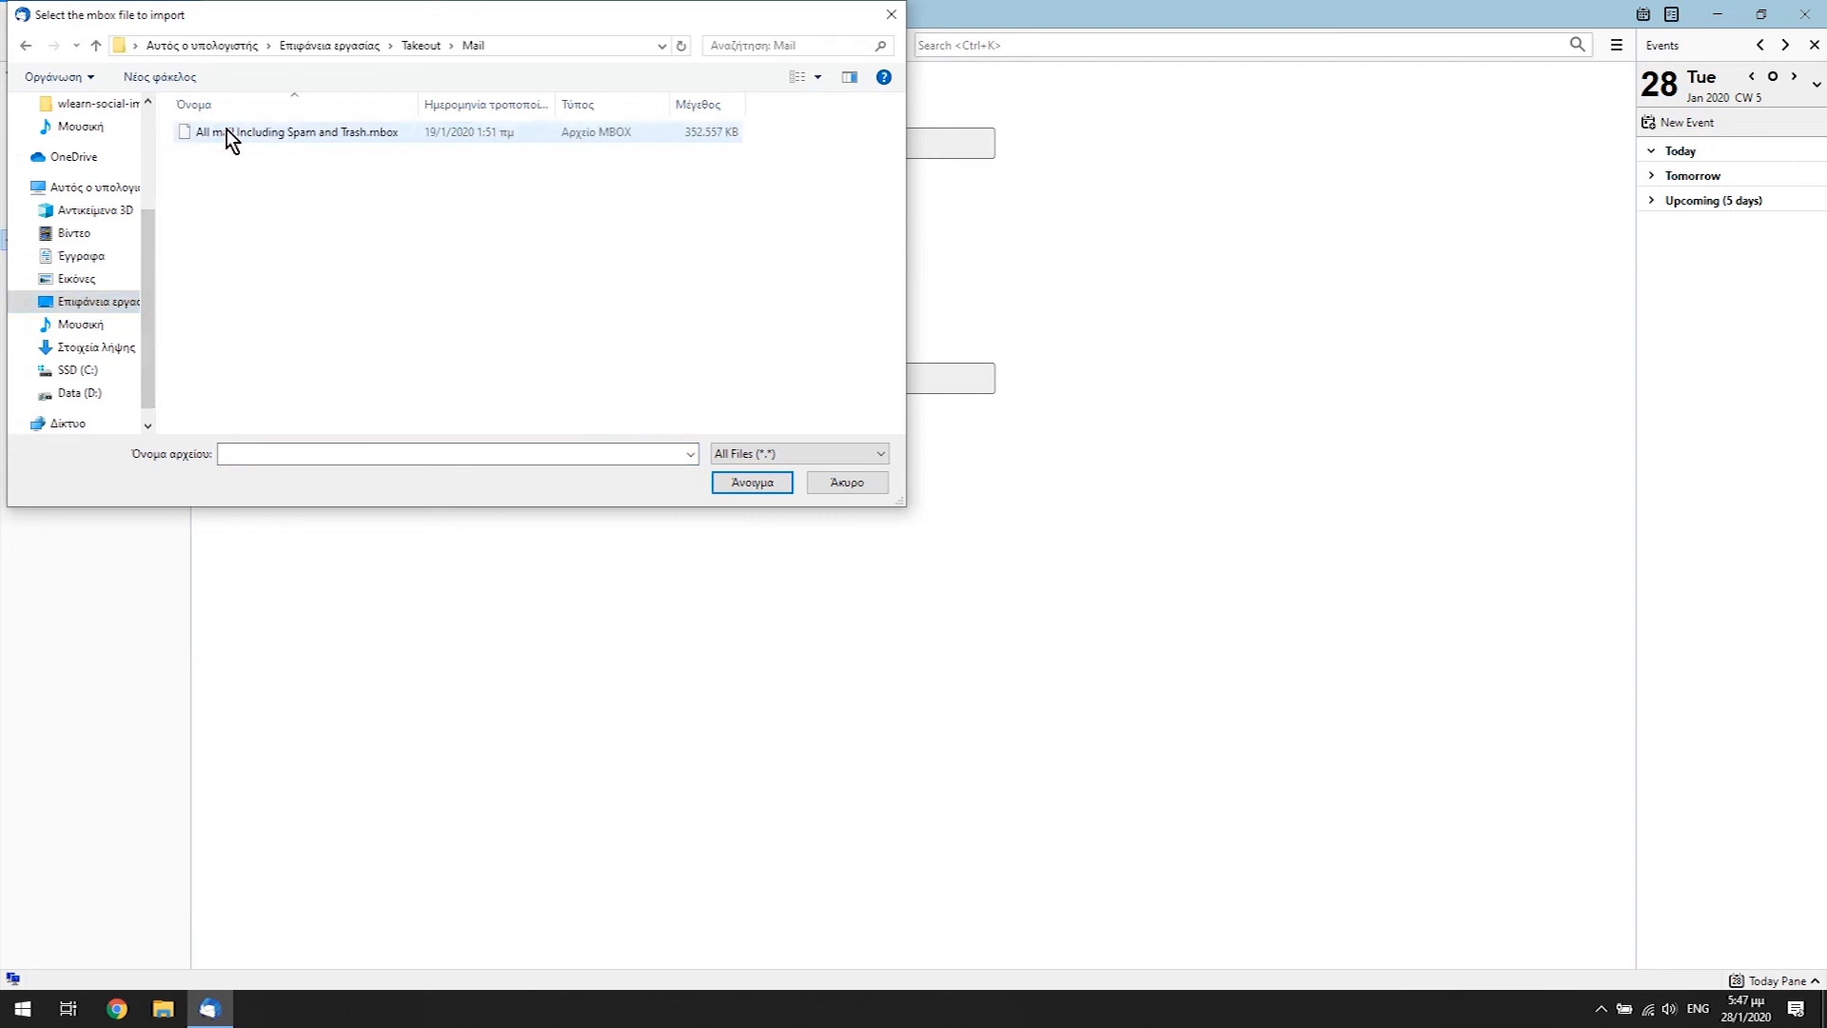
left_click(227, 132)
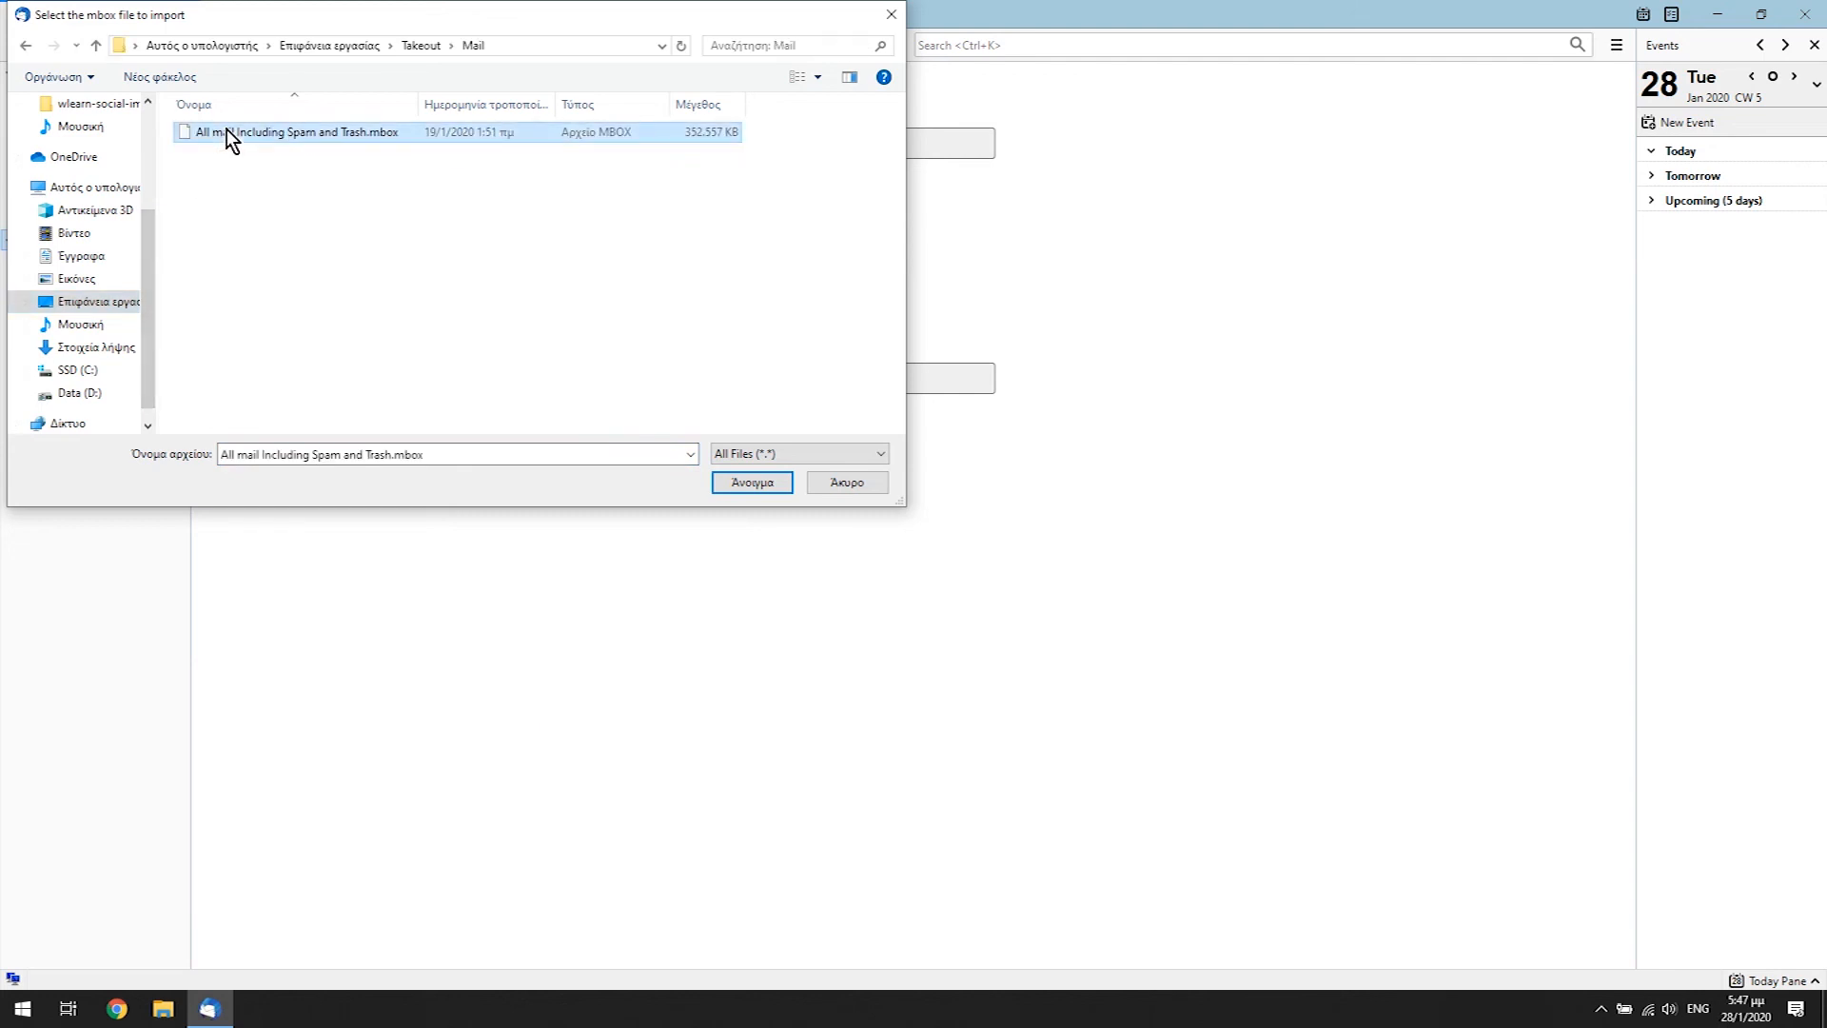
left_click(748, 485)
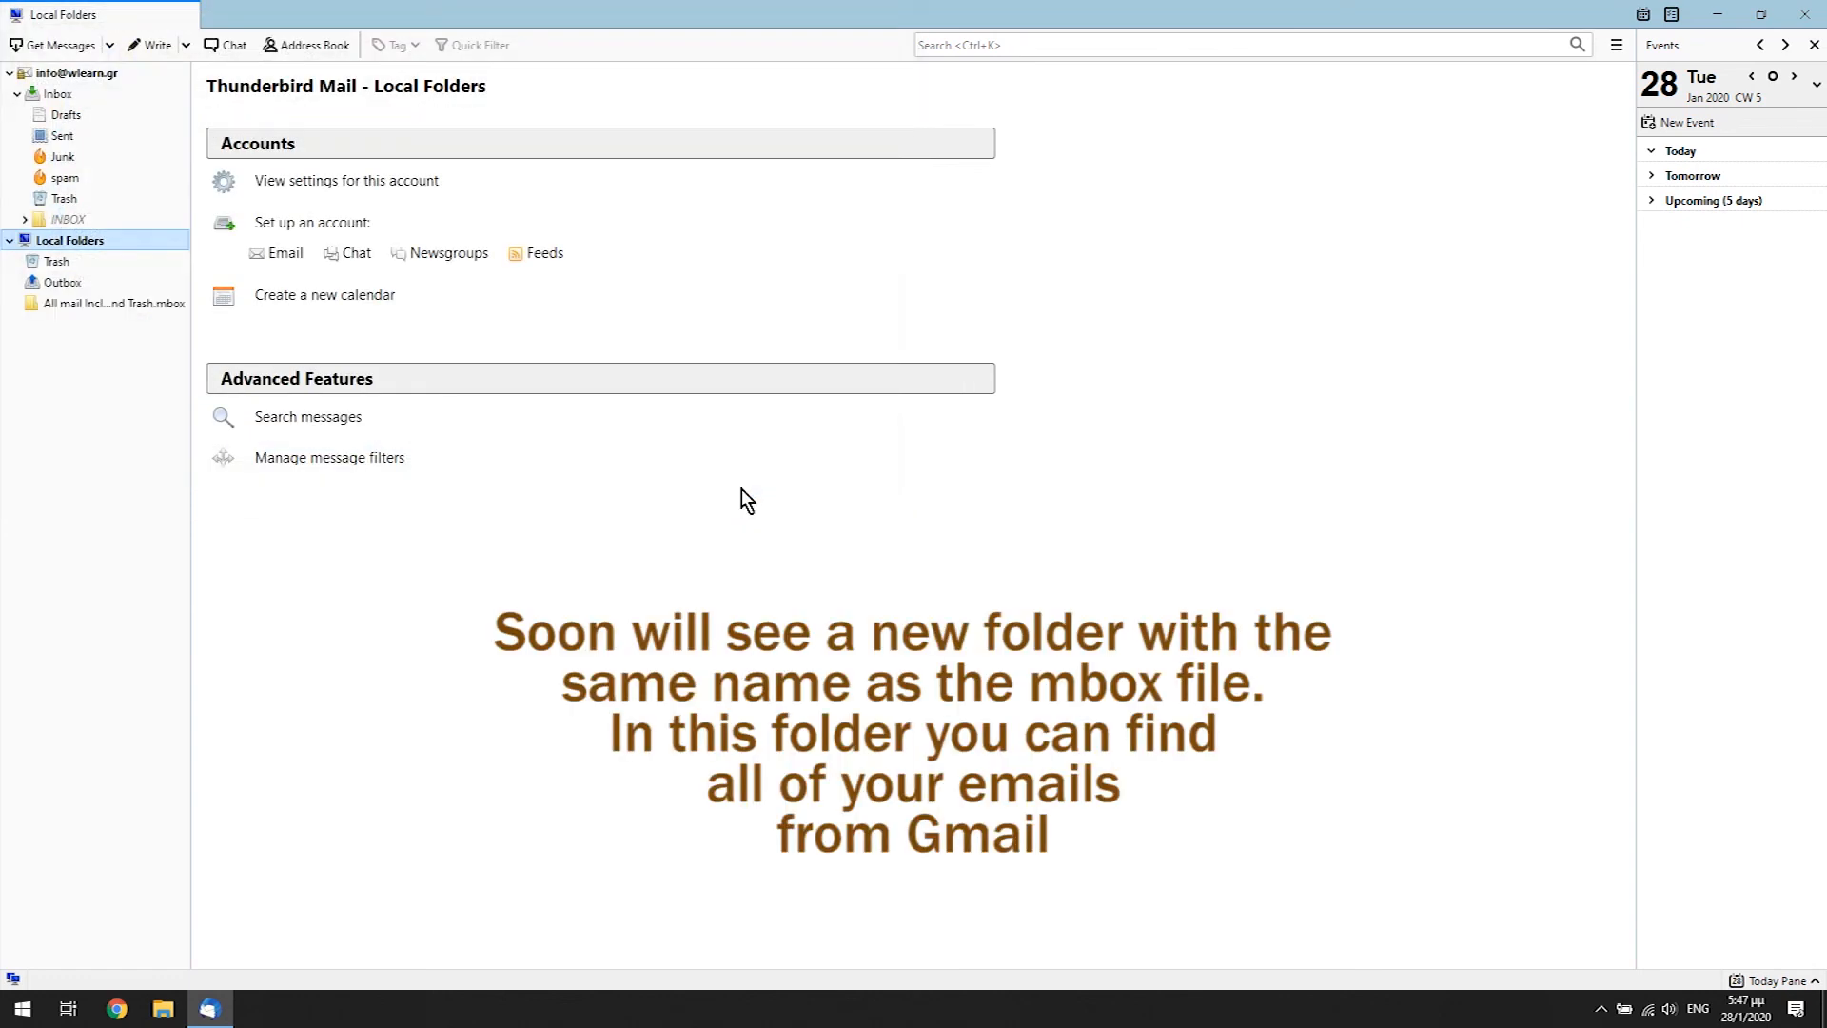
left_click(111, 303)
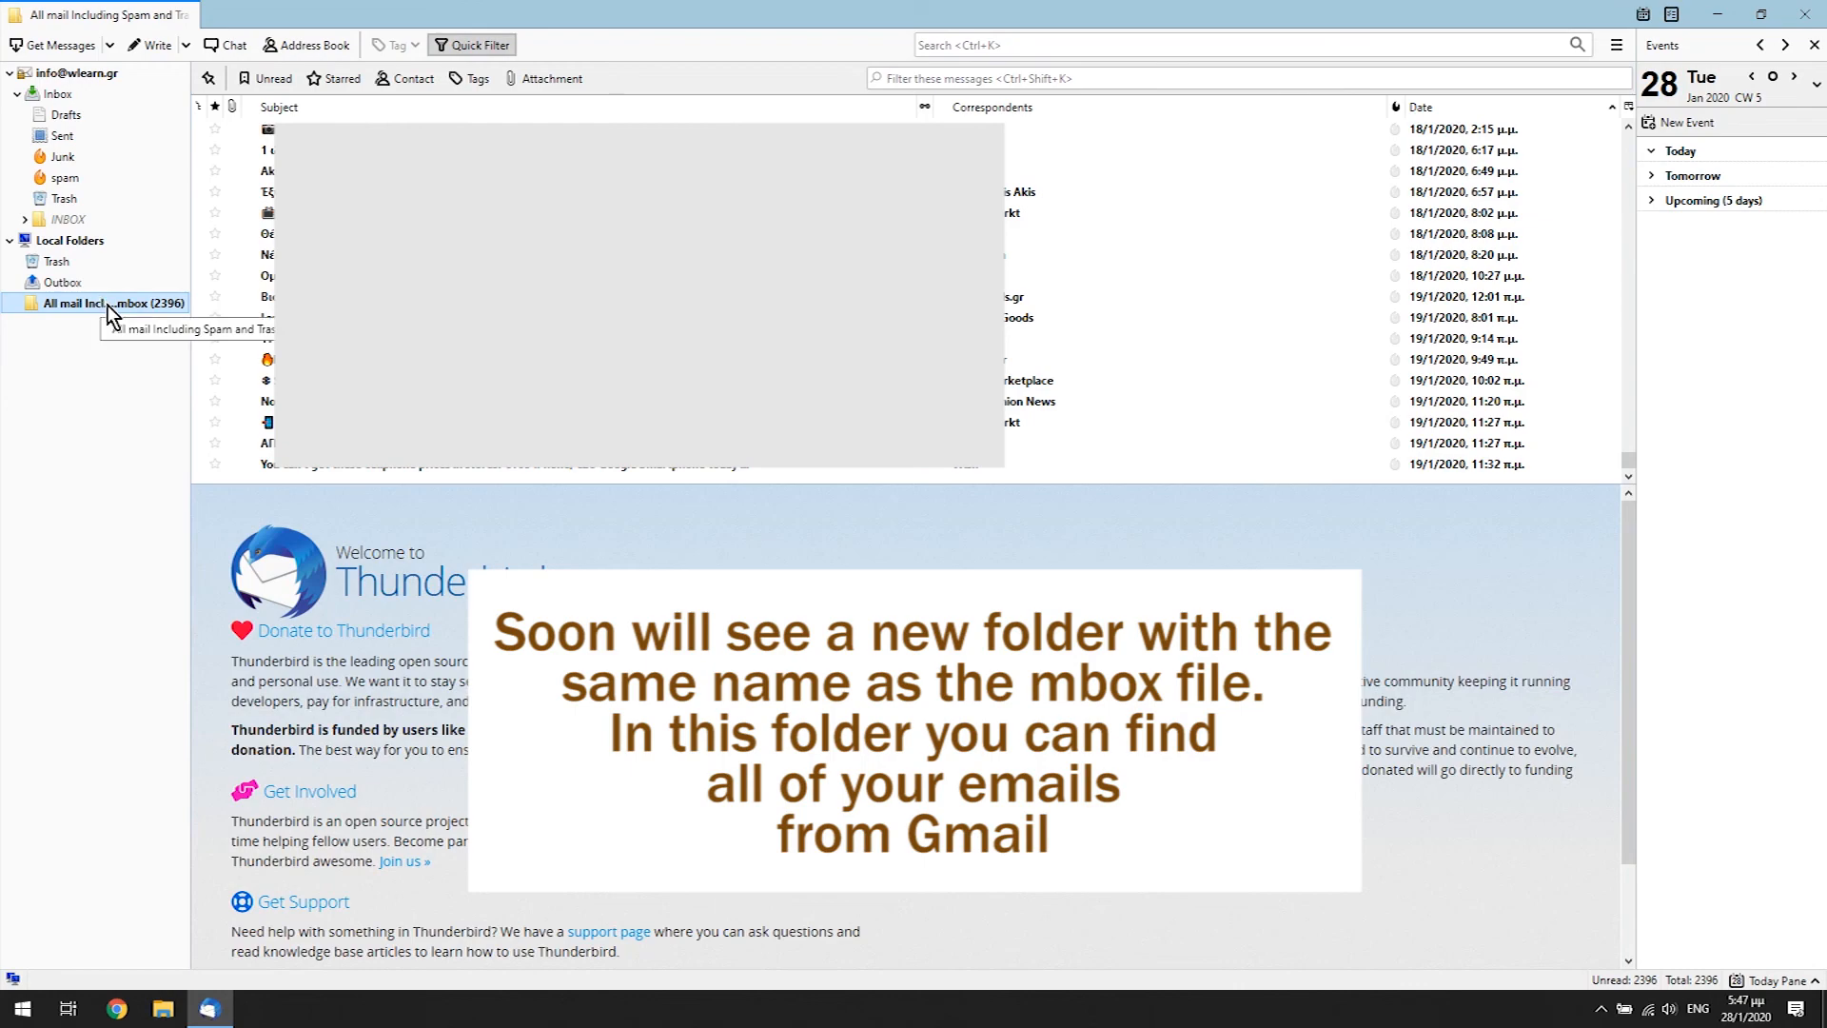